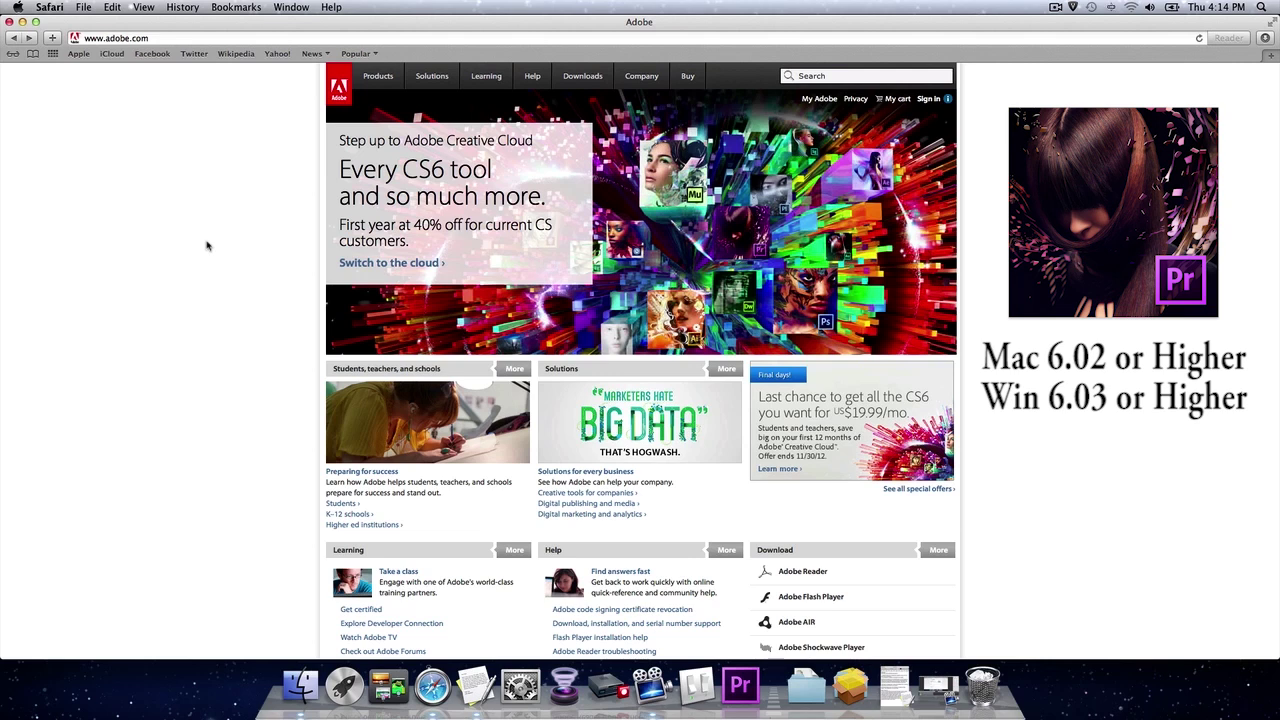
{"action": "left_click", "coordinate": [172, 38]}
{"action": "type", "text": "www.aja.com"}
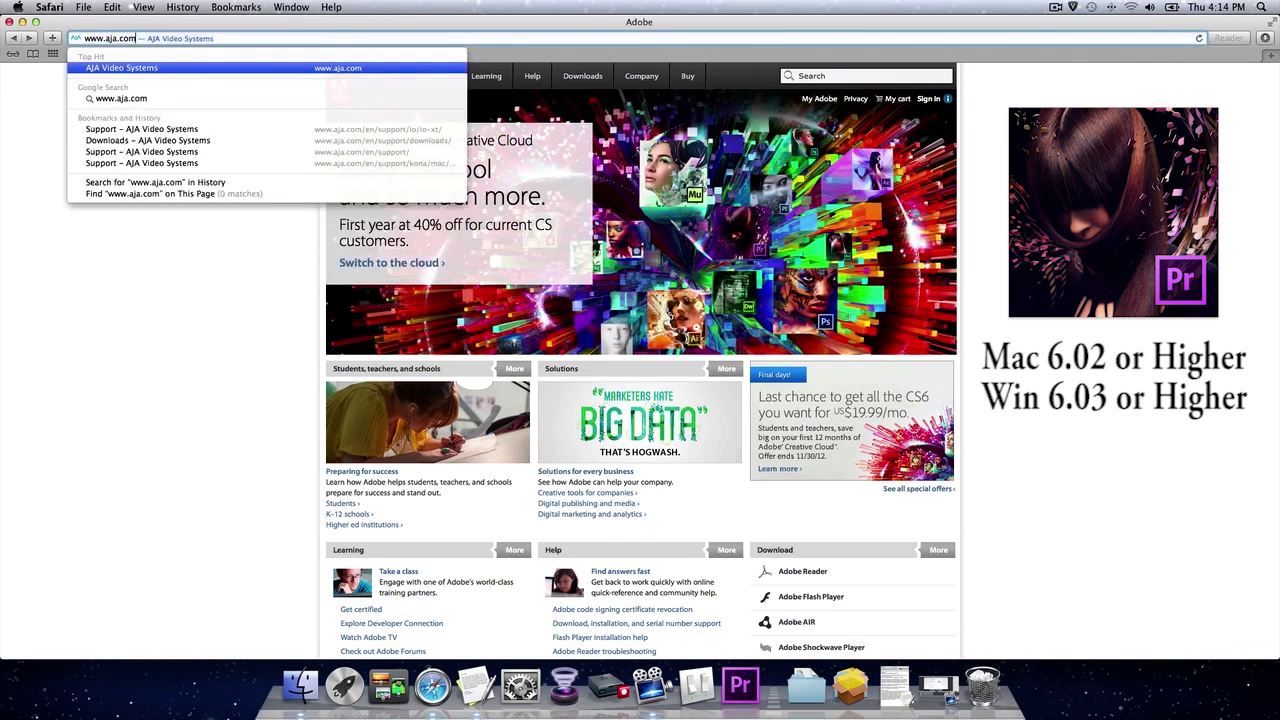
{"action": "key", "text": "Return"}
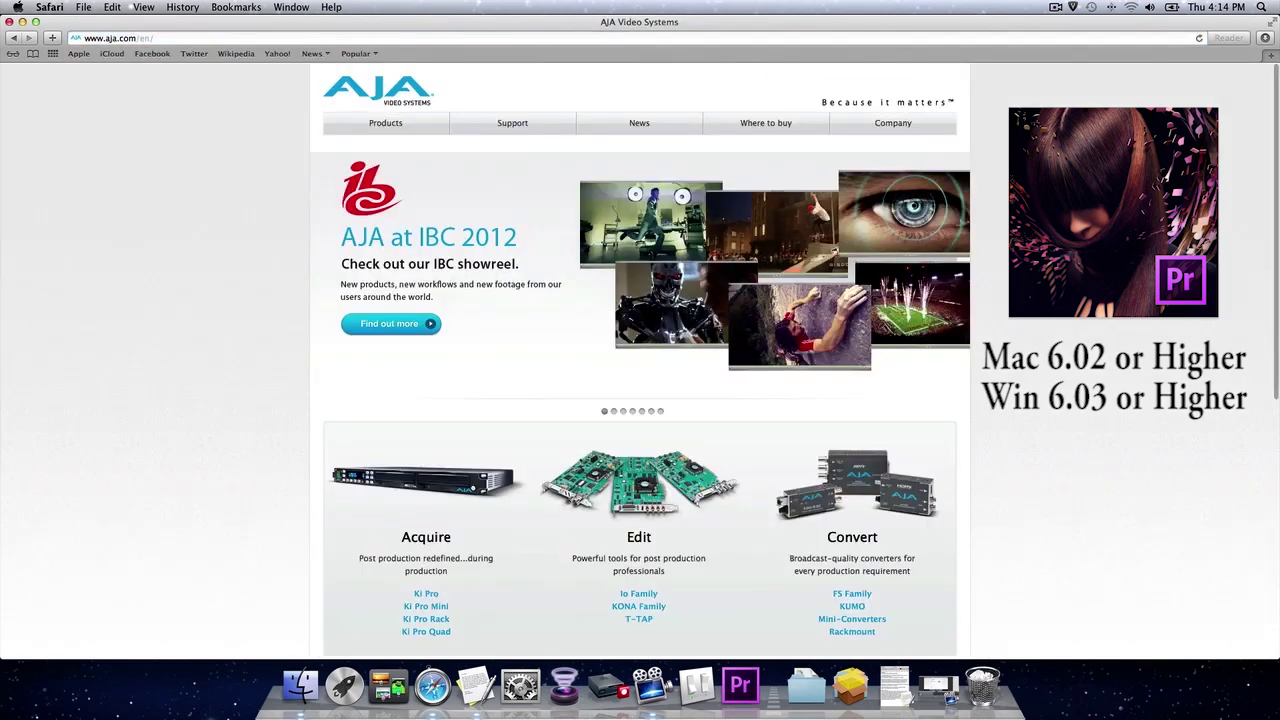
{"action": "mouse_move", "coordinate": [496, 130]}
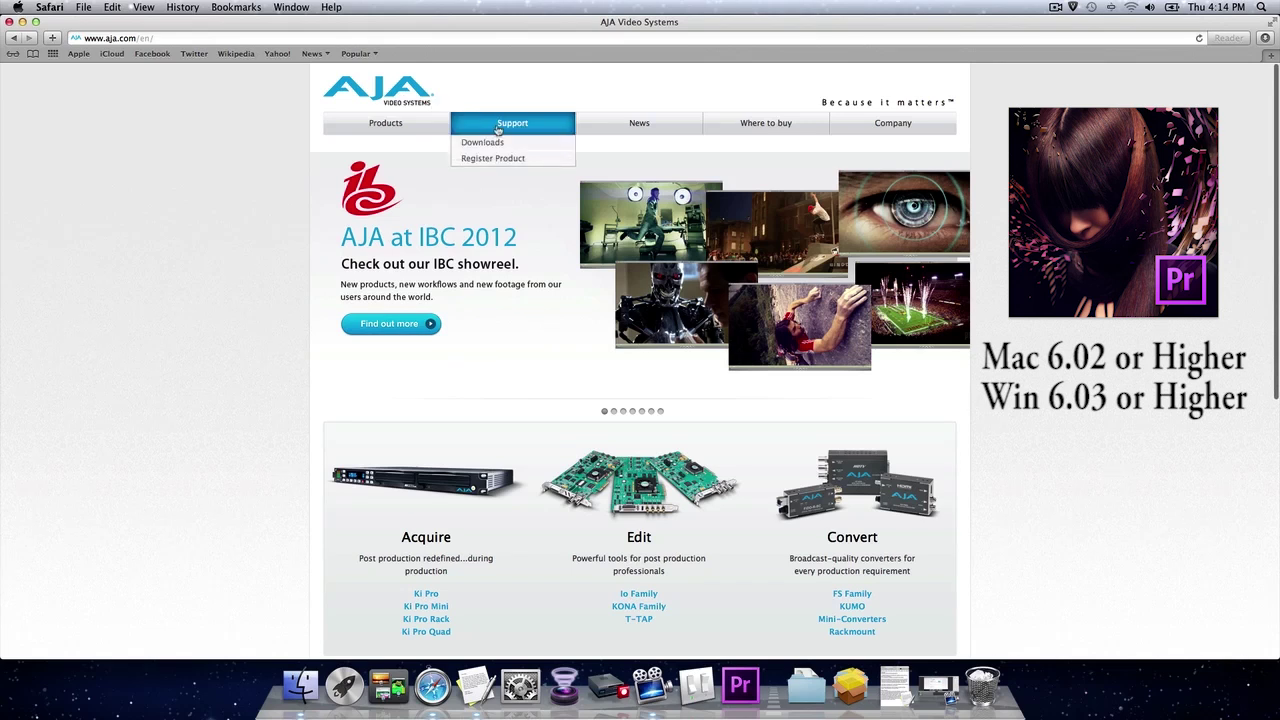
{"action": "left_click", "coordinate": [490, 143]}
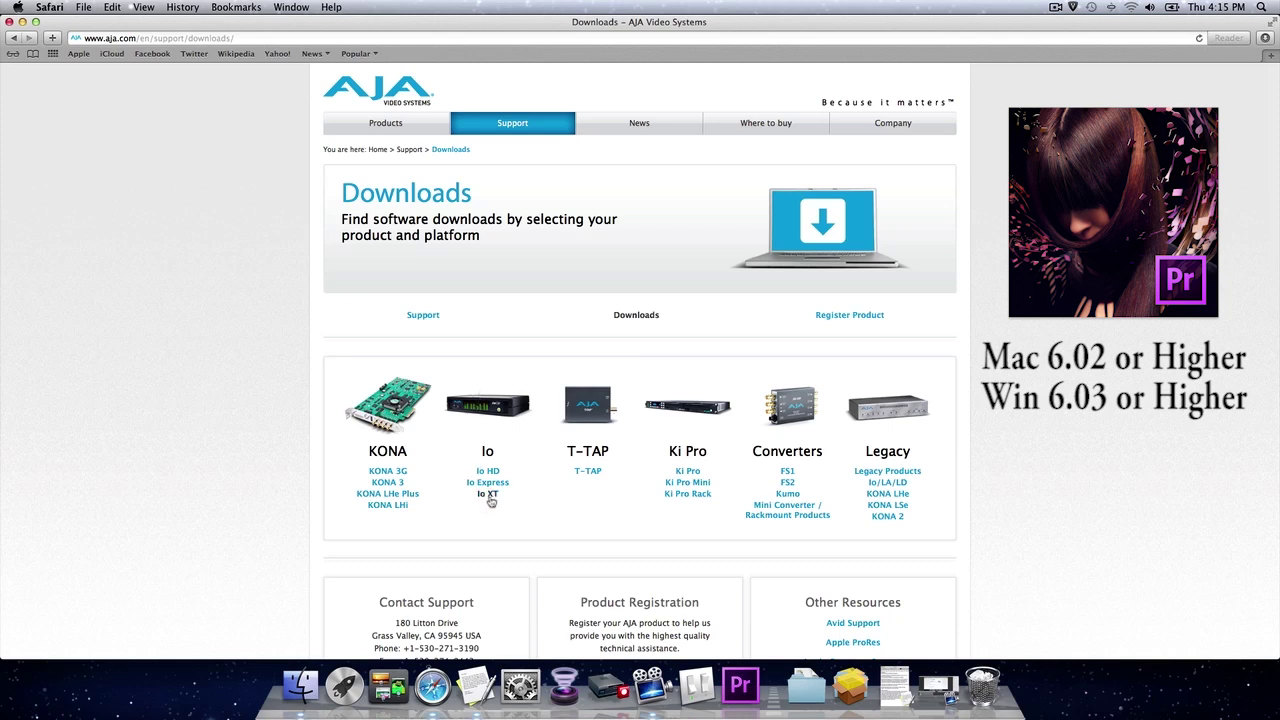
On the Io XT support page, download the Io XT Driver 10.4.2 and Adobe CS6 plug-in zips
{"action": "left_click", "coordinate": [489, 496]}
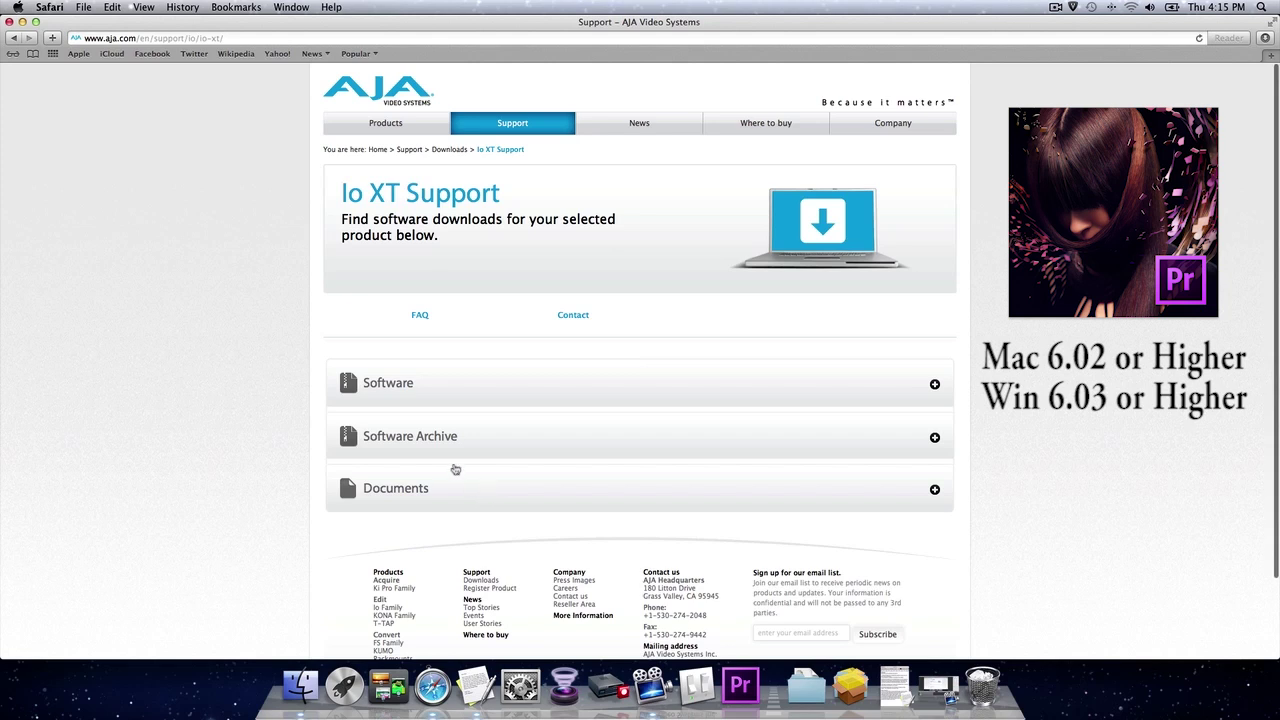
{"action": "left_click", "coordinate": [401, 386]}
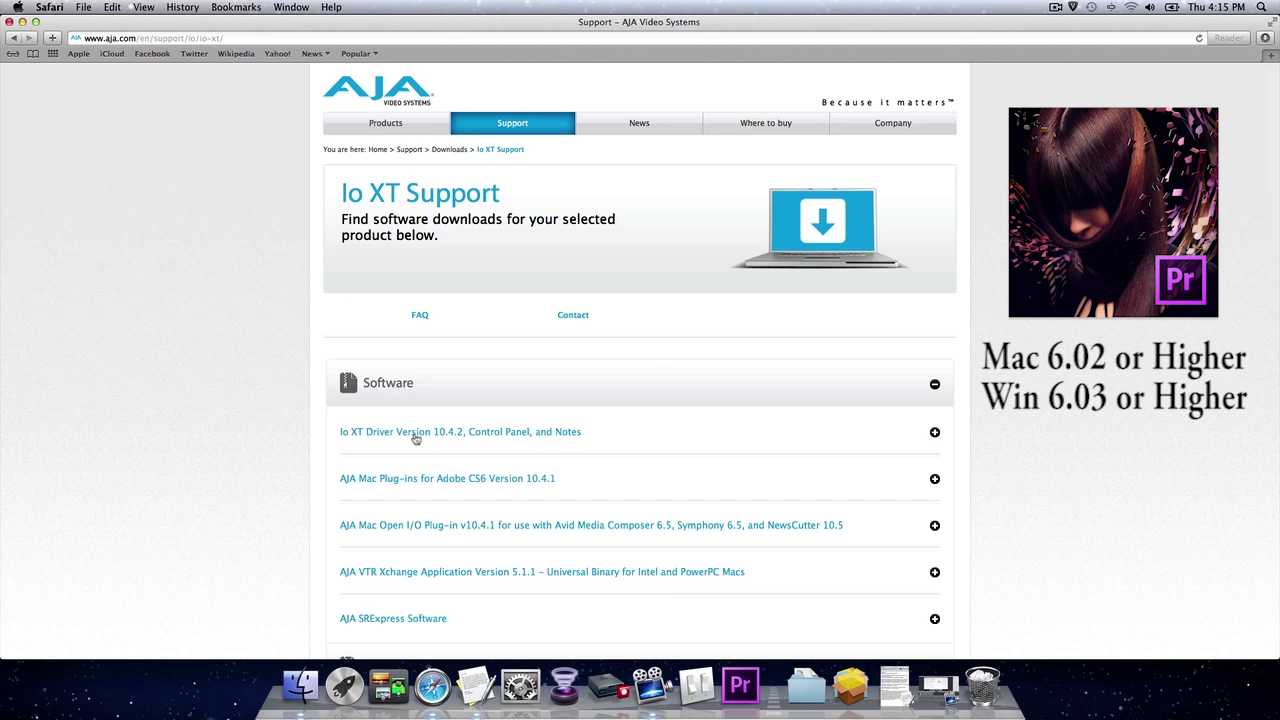
{"action": "left_click", "coordinate": [416, 436]}
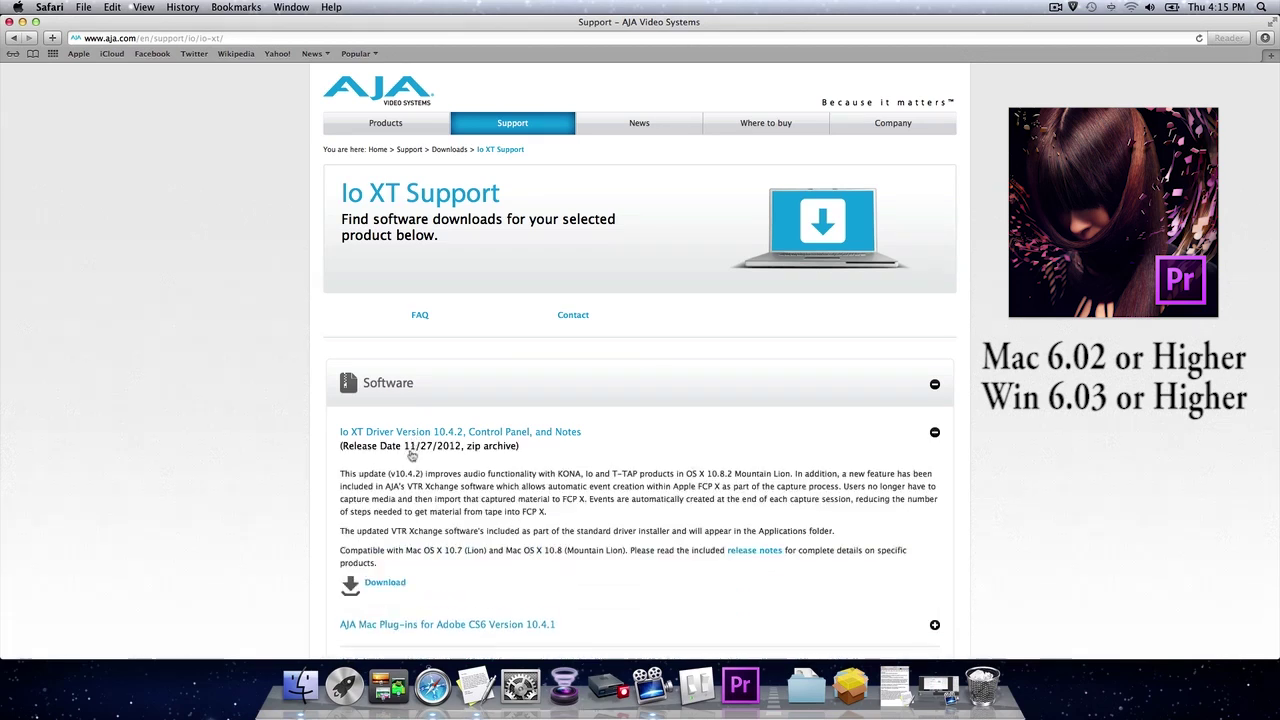
{"action": "left_click", "coordinate": [380, 585]}
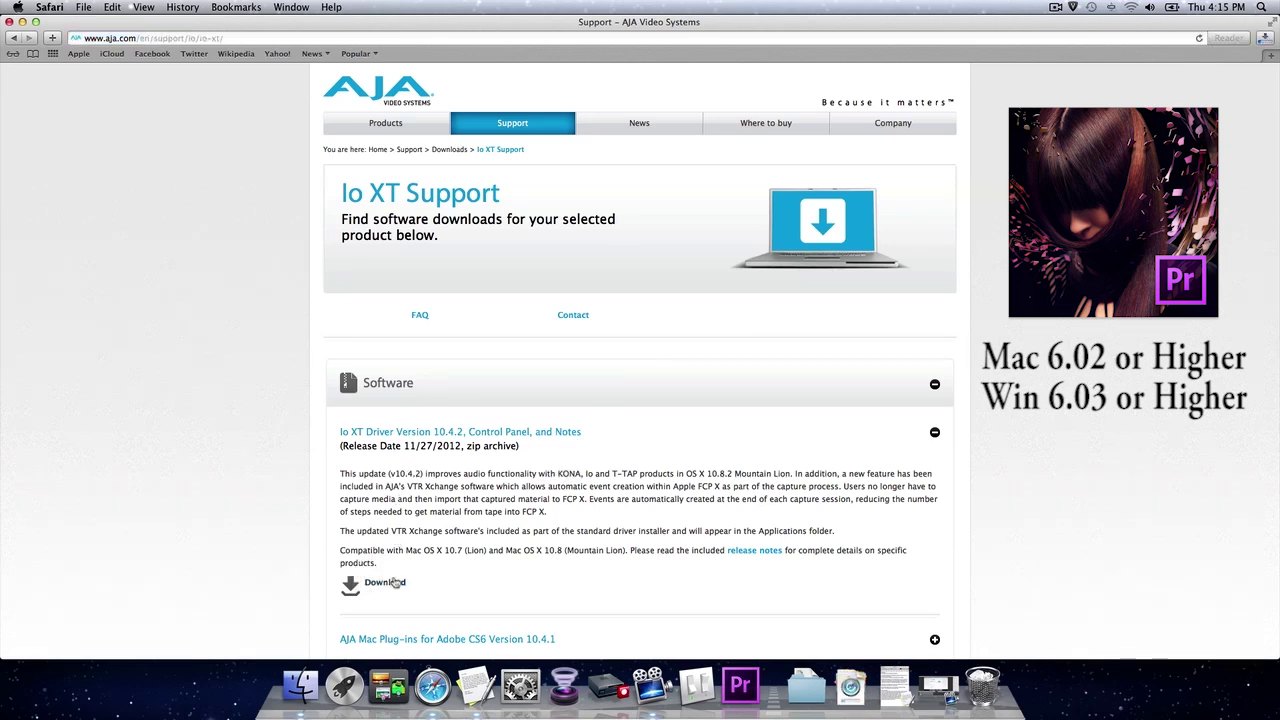
{"action": "left_click", "coordinate": [397, 643]}
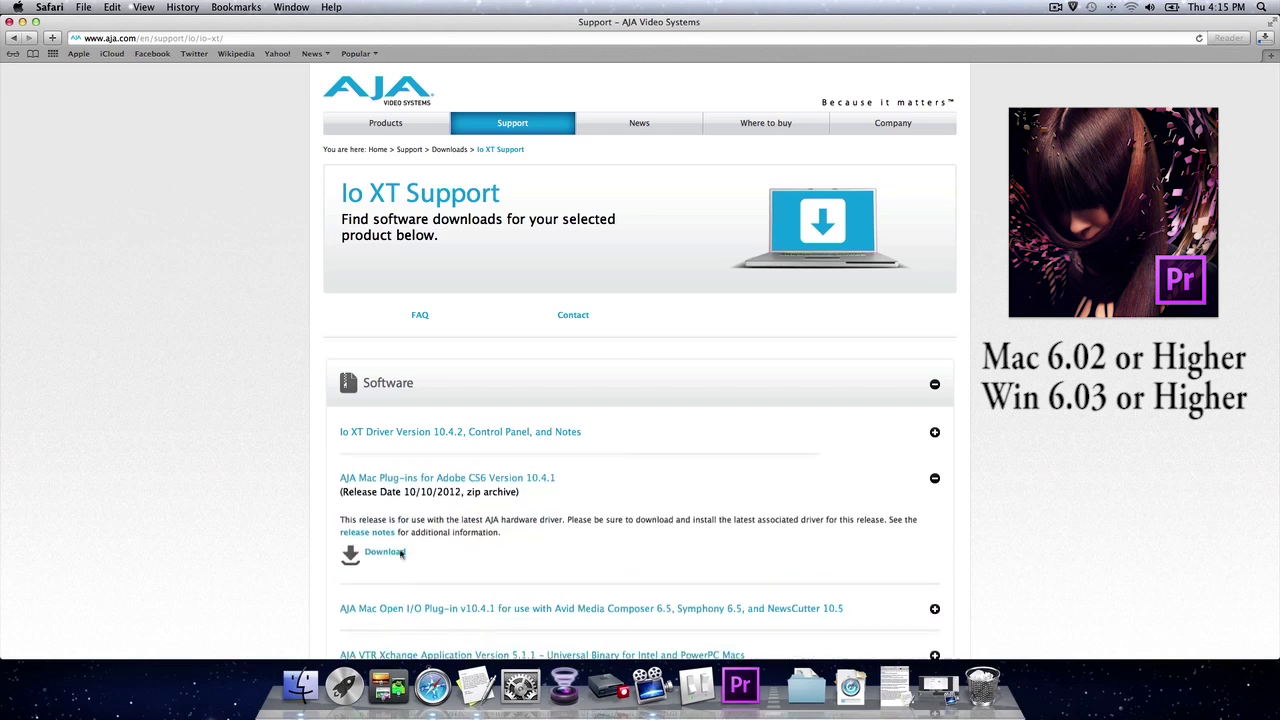
{"action": "left_click", "coordinate": [397, 556]}
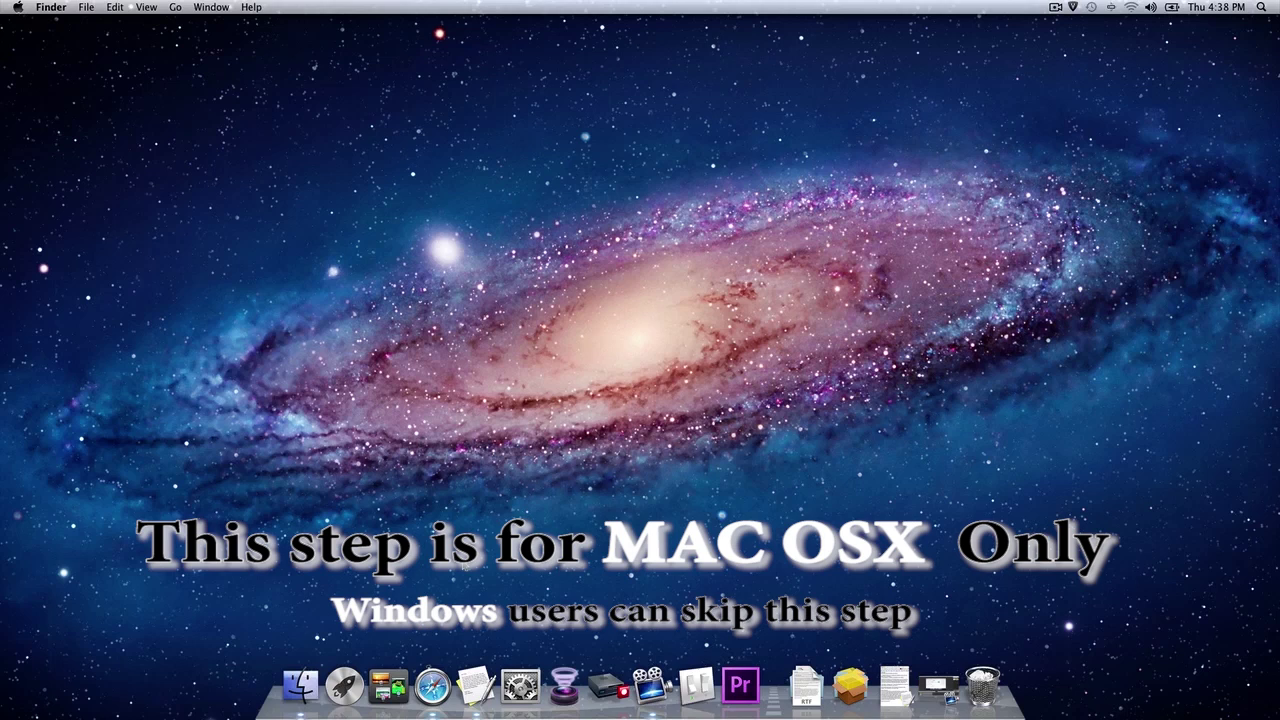
In System Preferences > Sound, set the output device to Display Audio
{"action": "left_click", "coordinate": [520, 686]}
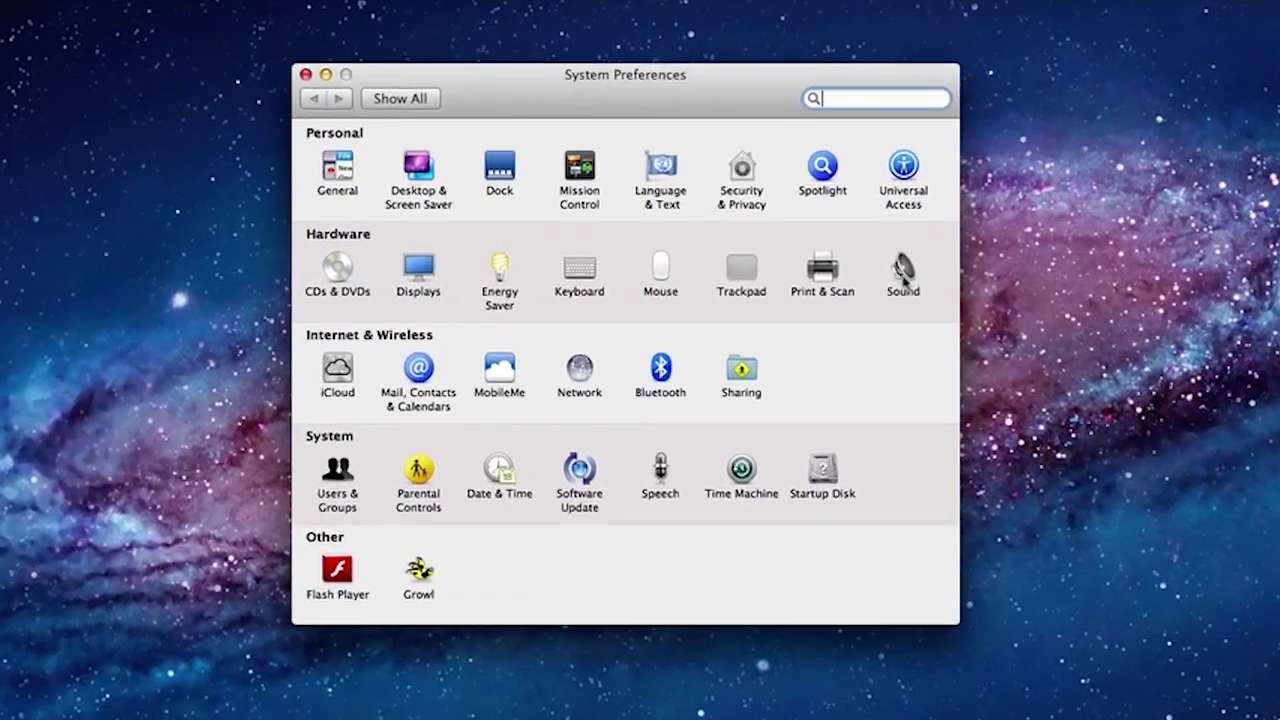
{"action": "left_click", "coordinate": [835, 256]}
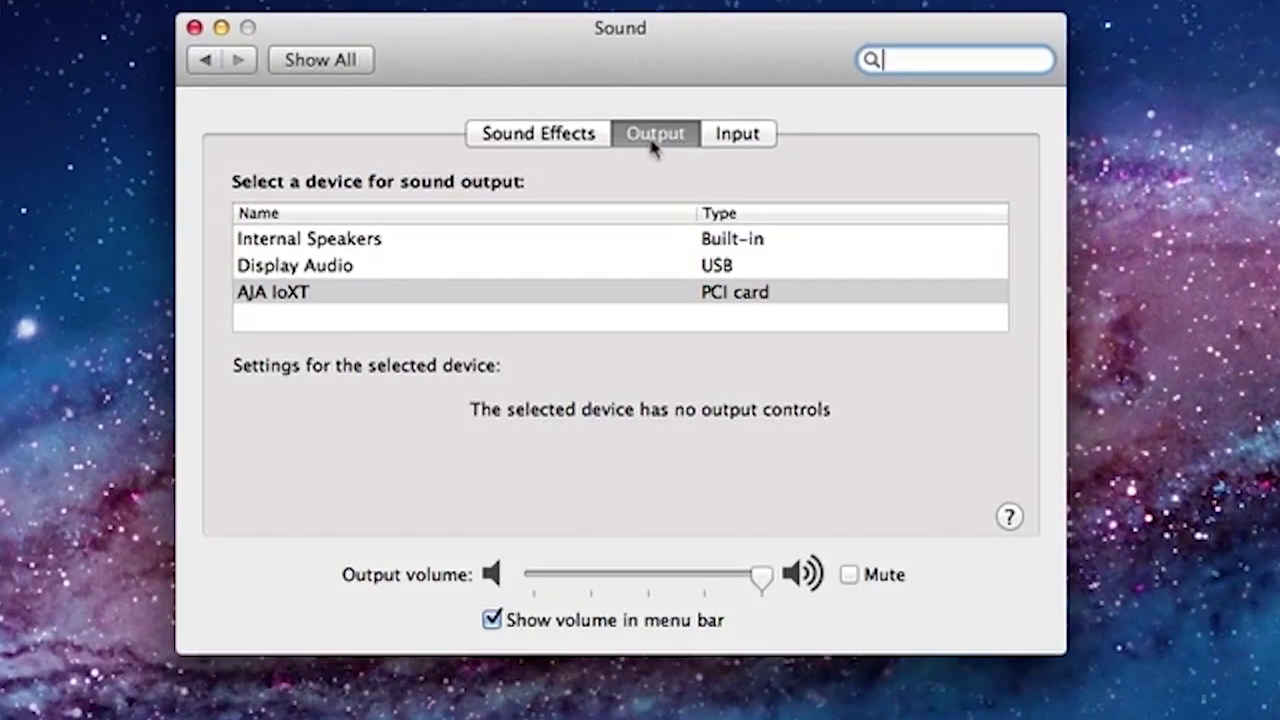
{"action": "left_click", "coordinate": [343, 268]}
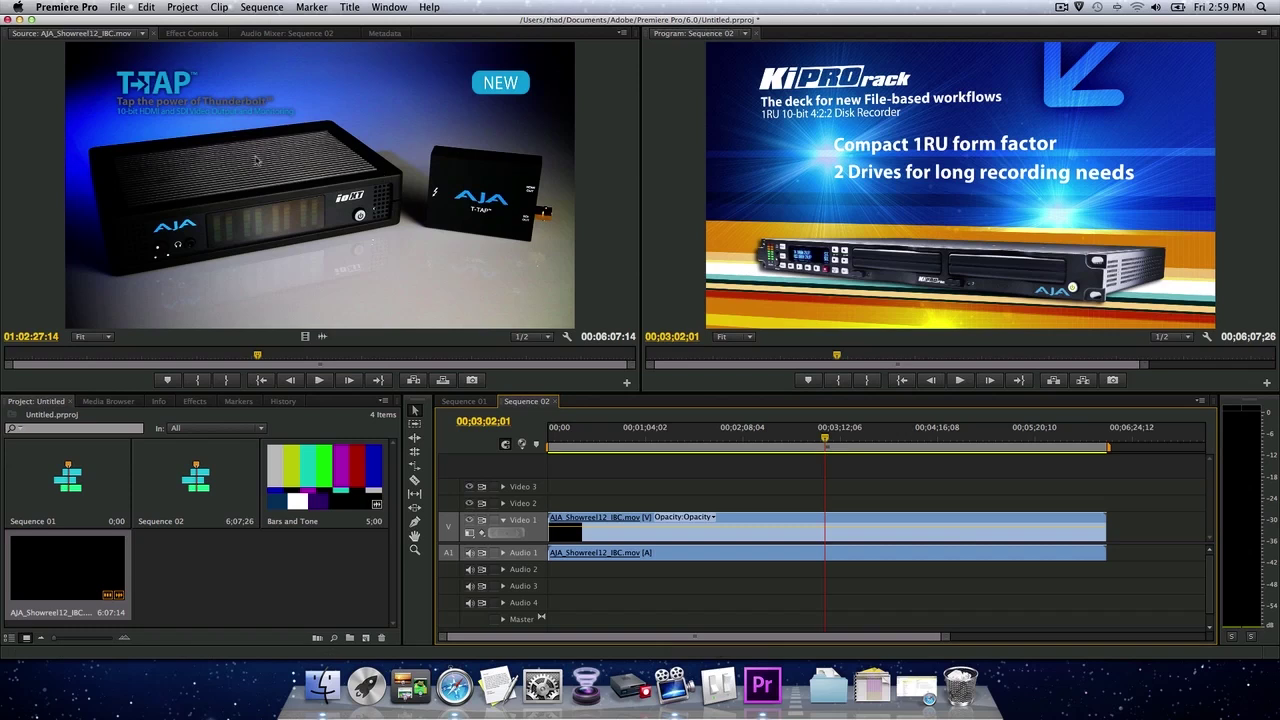
Set the Playback preferences' Audio Device to AJA IoXT - 0 and confirm
{"action": "left_click", "coordinate": [74, 8]}
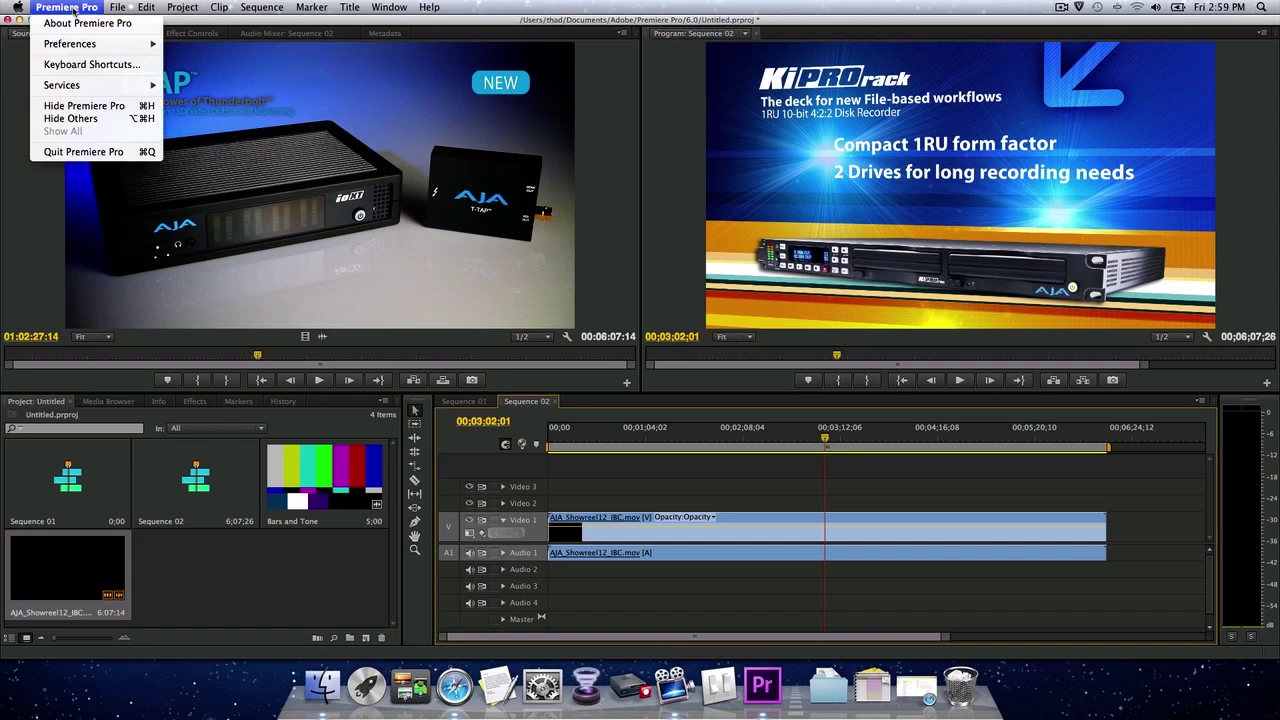
{"action": "mouse_move", "coordinate": [74, 48]}
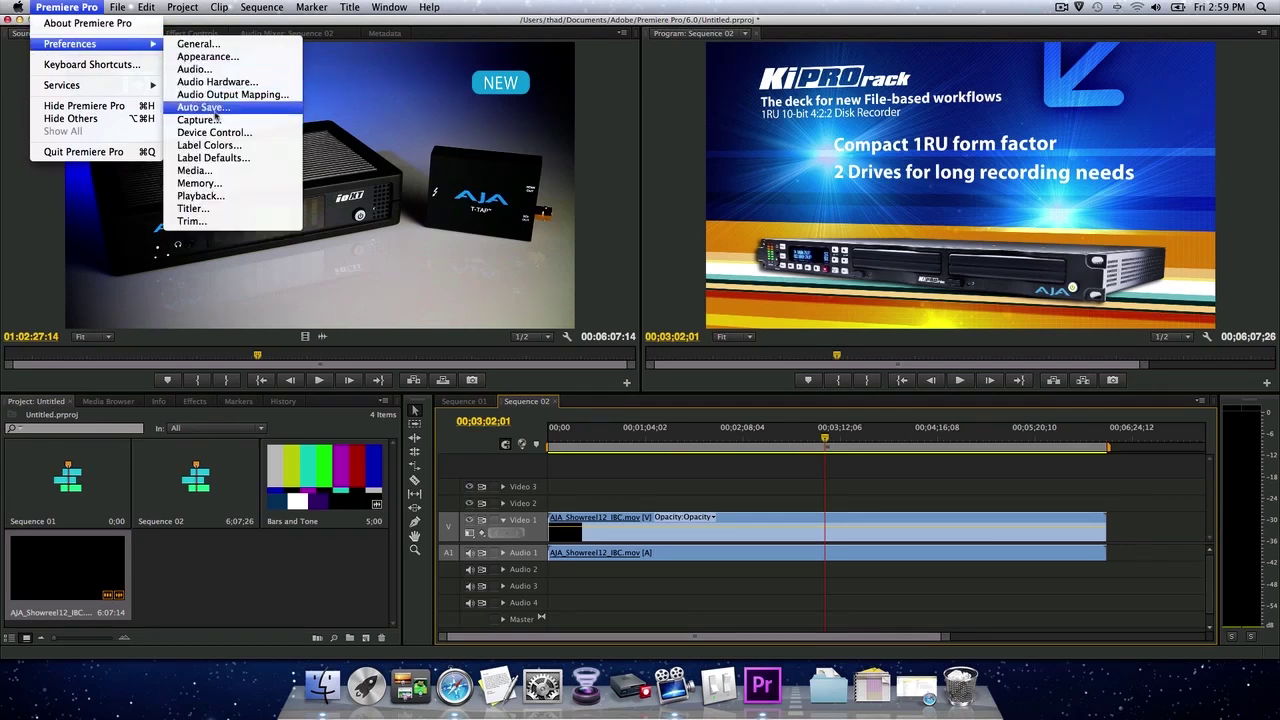
{"action": "left_click", "coordinate": [222, 200]}
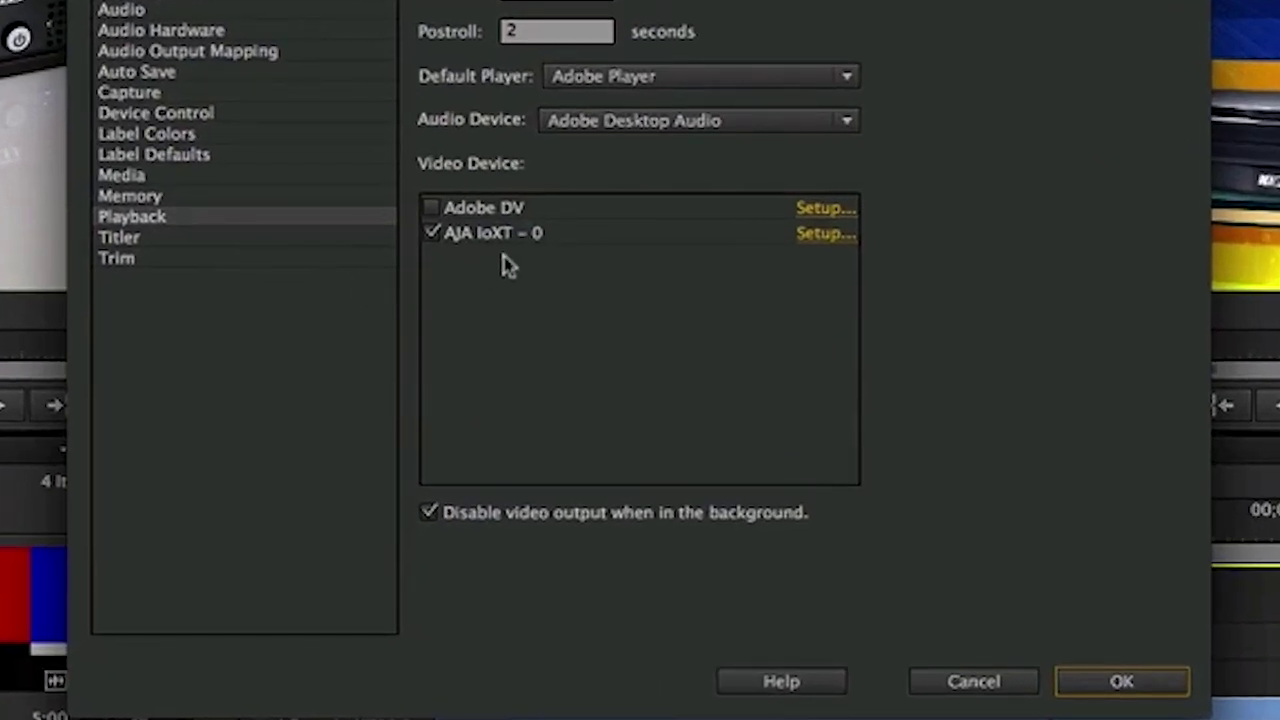
{"action": "left_click", "coordinate": [657, 124]}
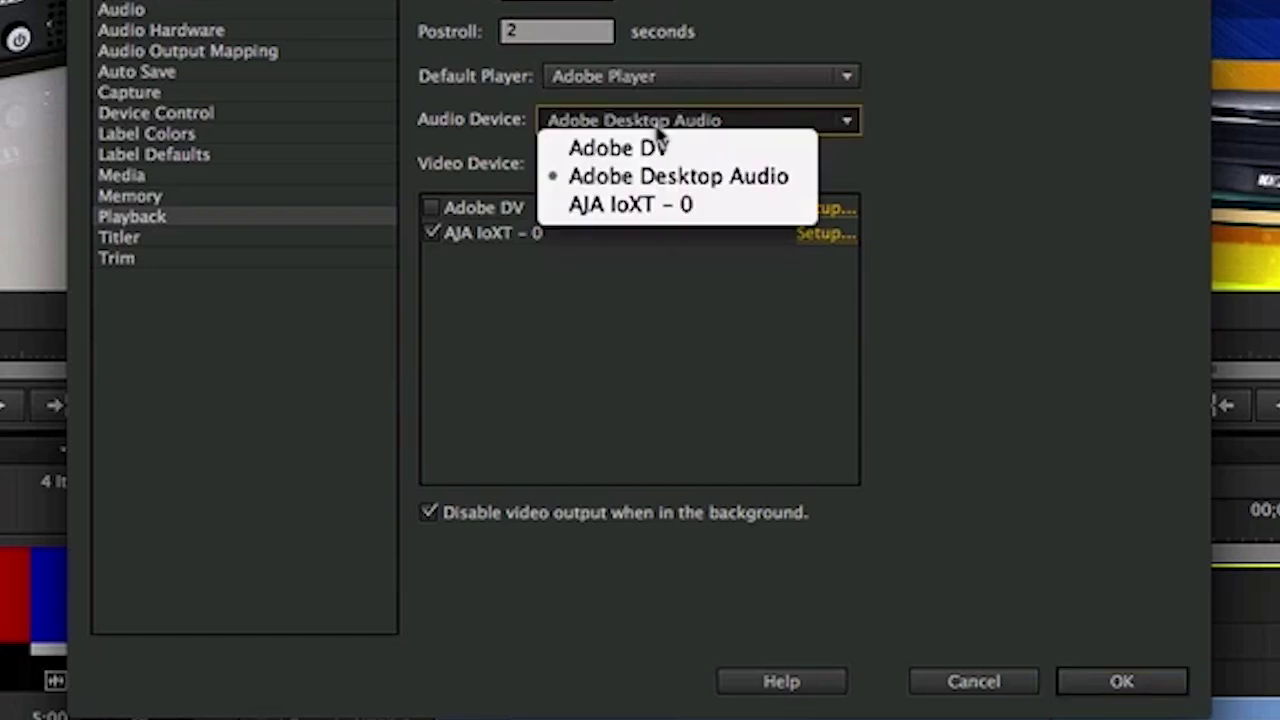
{"action": "left_click", "coordinate": [663, 206]}
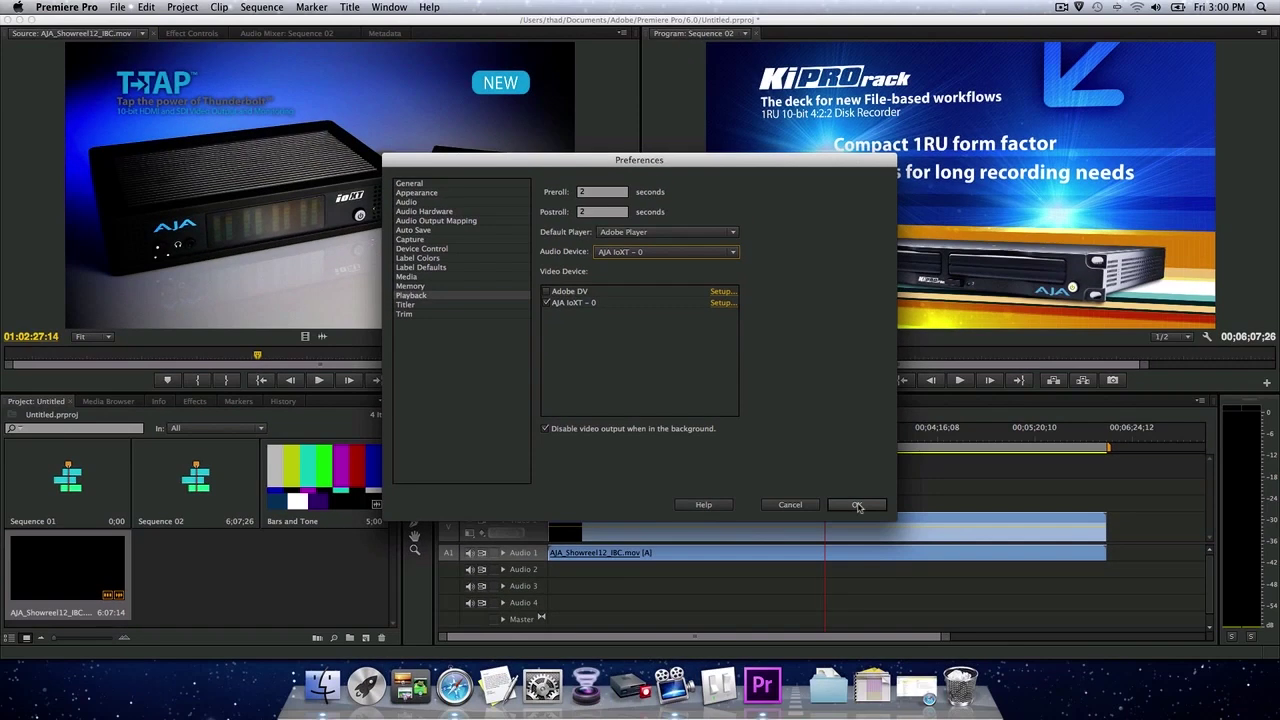
{"action": "left_click", "coordinate": [857, 506]}
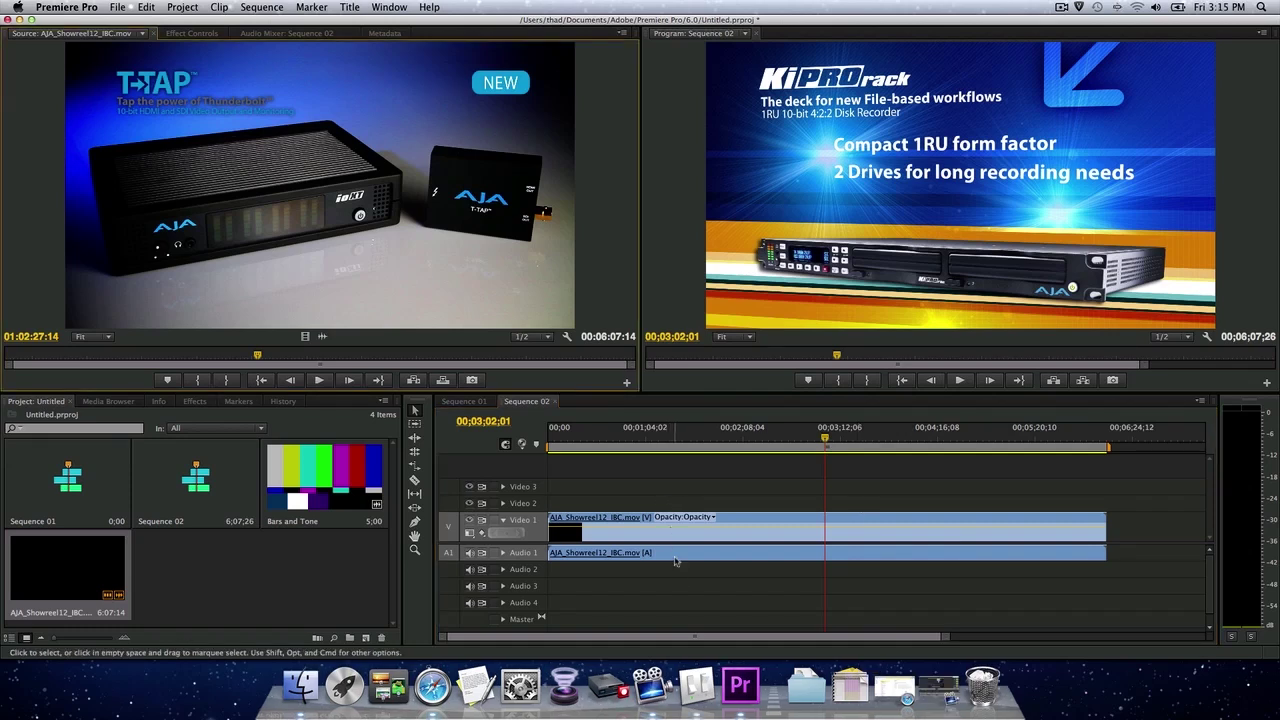
{"action": "left_click", "coordinate": [697, 686]}
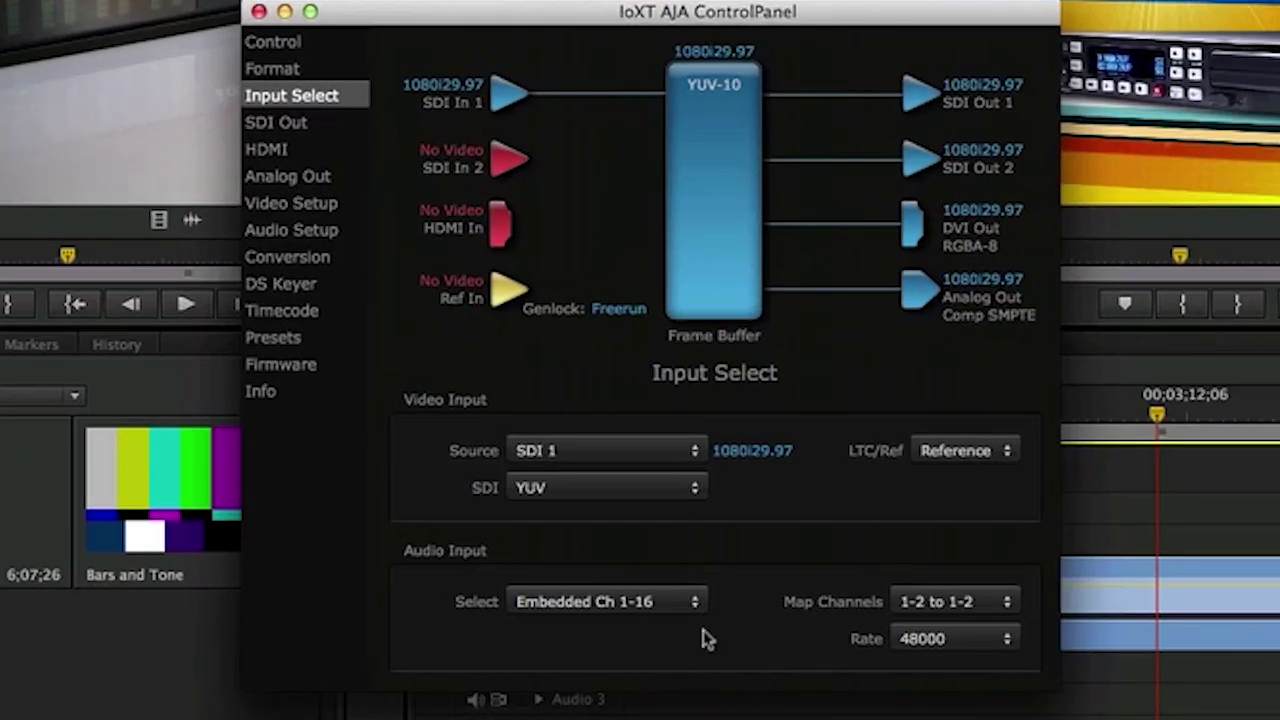
{"action": "left_click", "coordinate": [288, 71]}
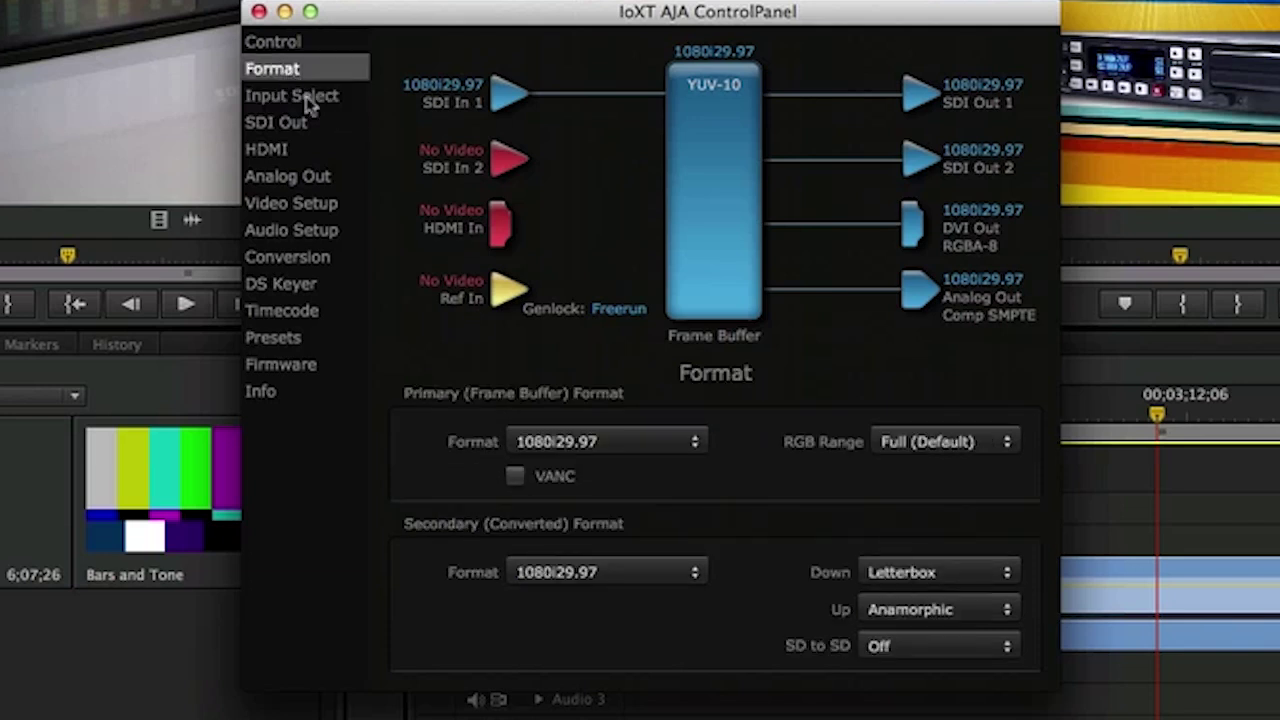
{"action": "left_click", "coordinate": [565, 441]}
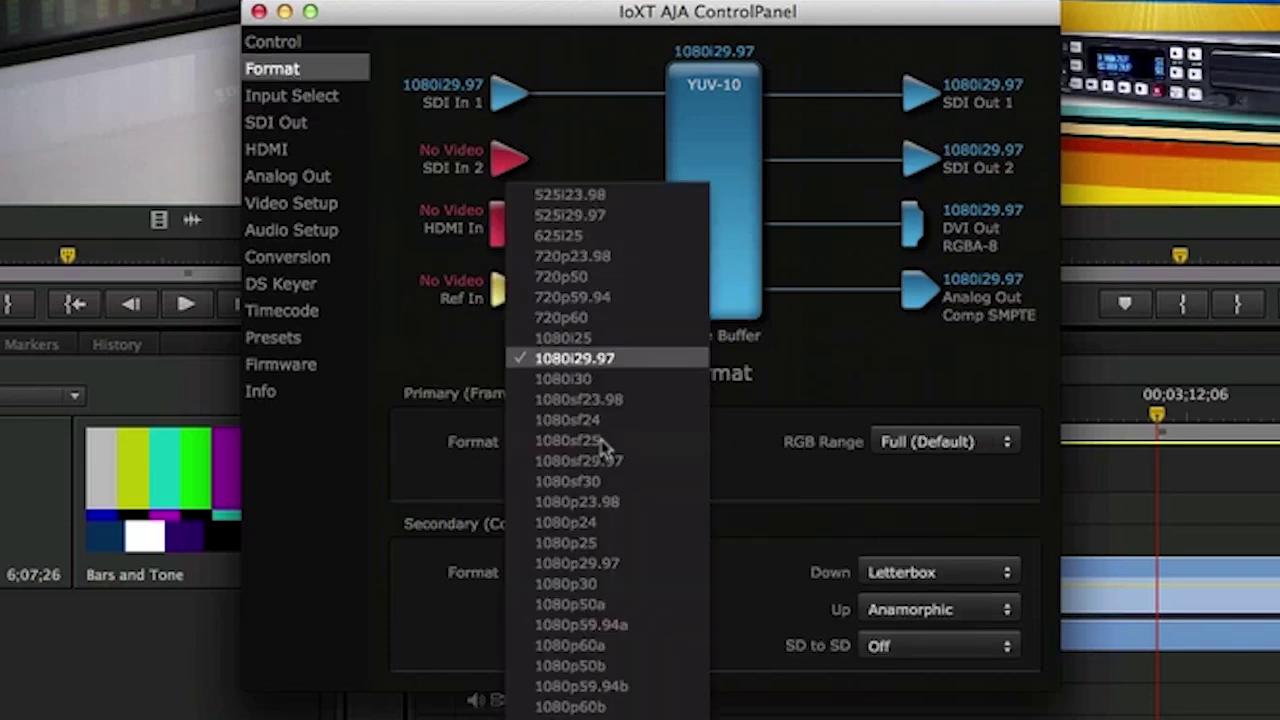
{"action": "left_click", "coordinate": [596, 366]}
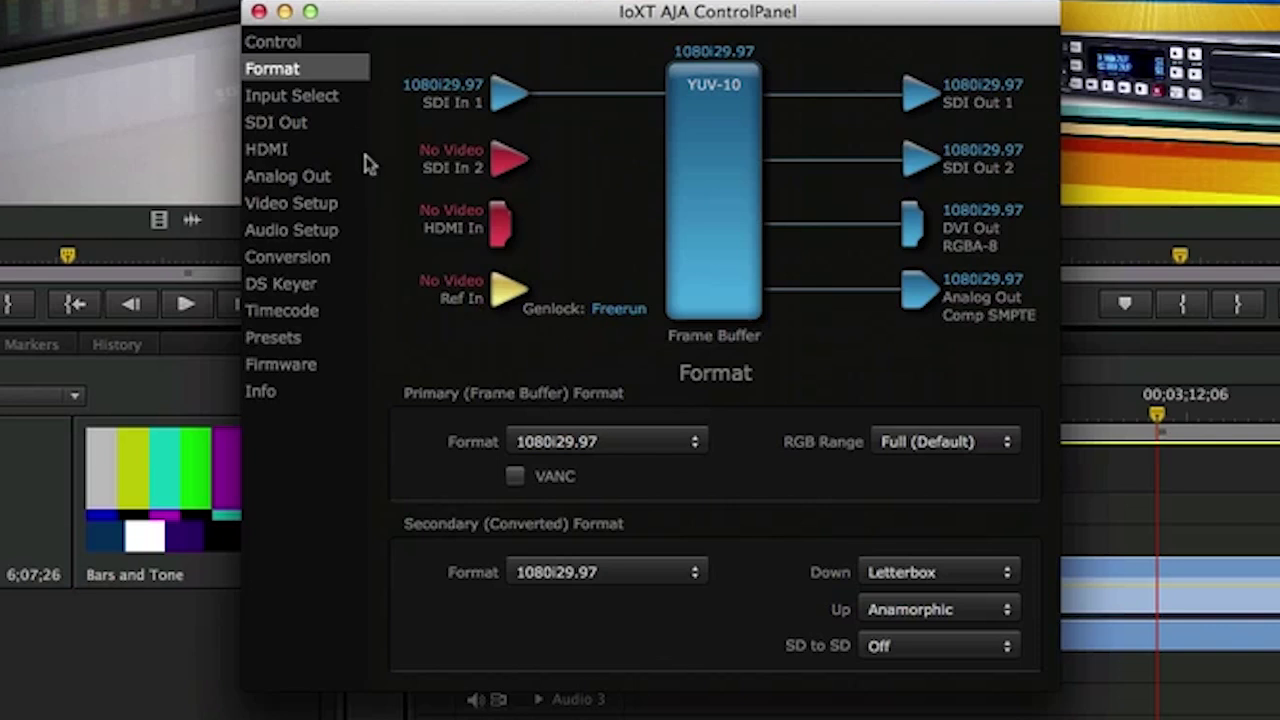
{"action": "left_click", "coordinate": [308, 106]}
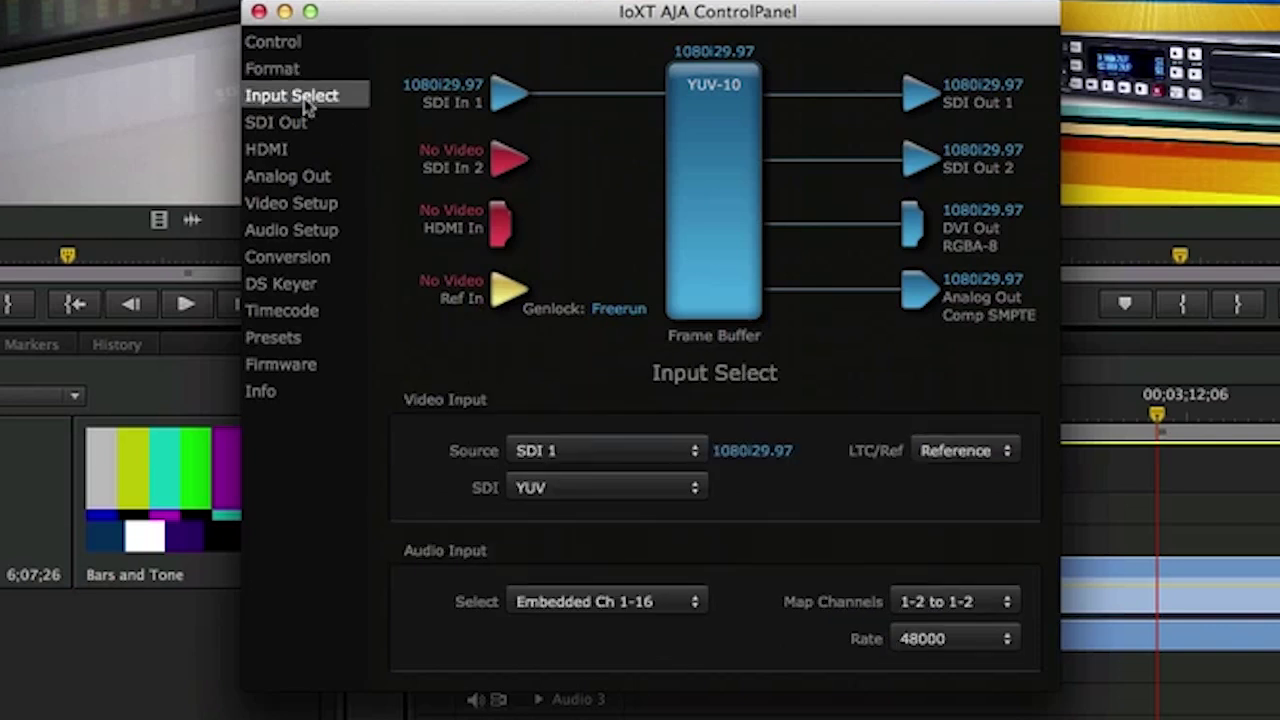
{"action": "left_click", "coordinate": [584, 450]}
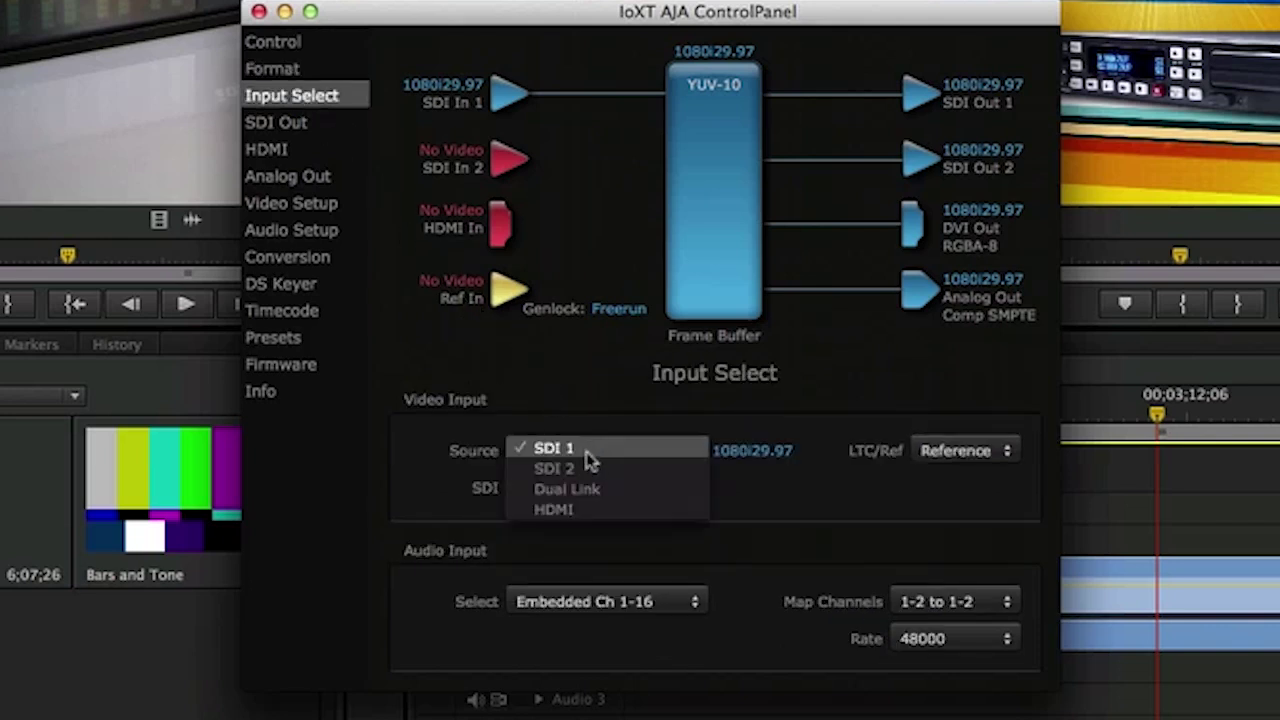
{"action": "left_click", "coordinate": [590, 450]}
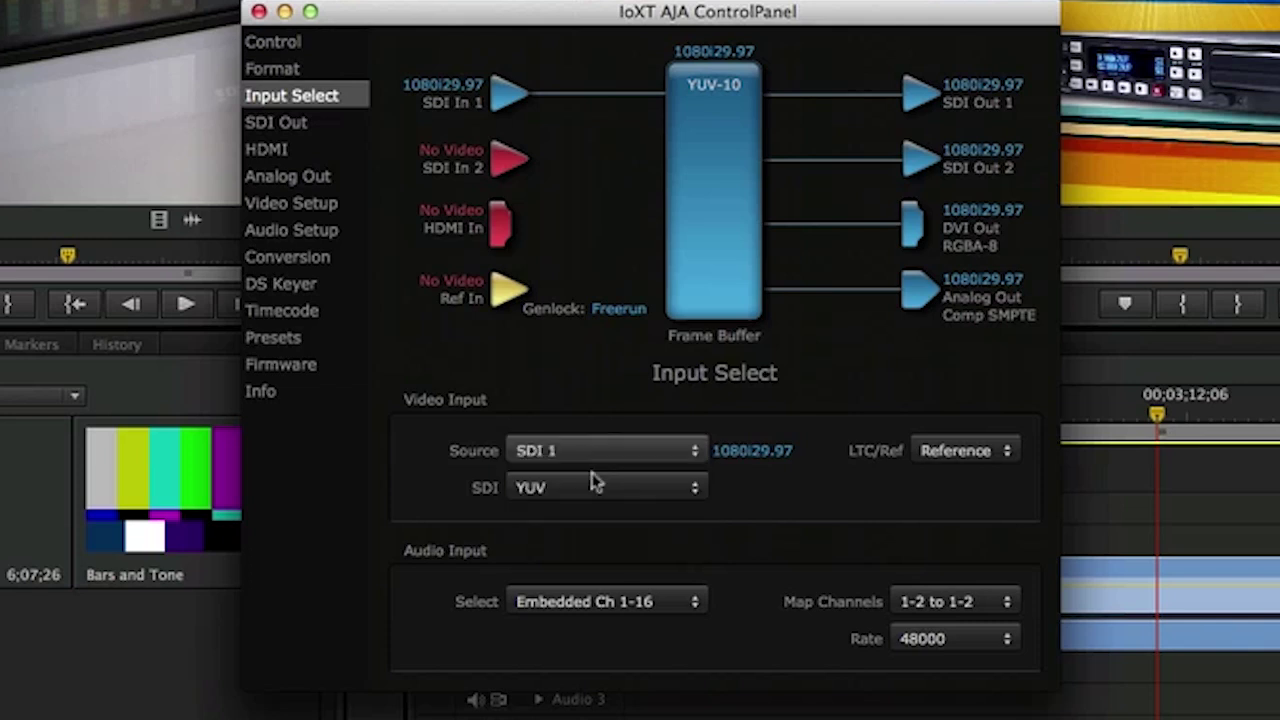
{"action": "left_click", "coordinate": [610, 595]}
{"action": "left_click", "coordinate": [615, 603]}
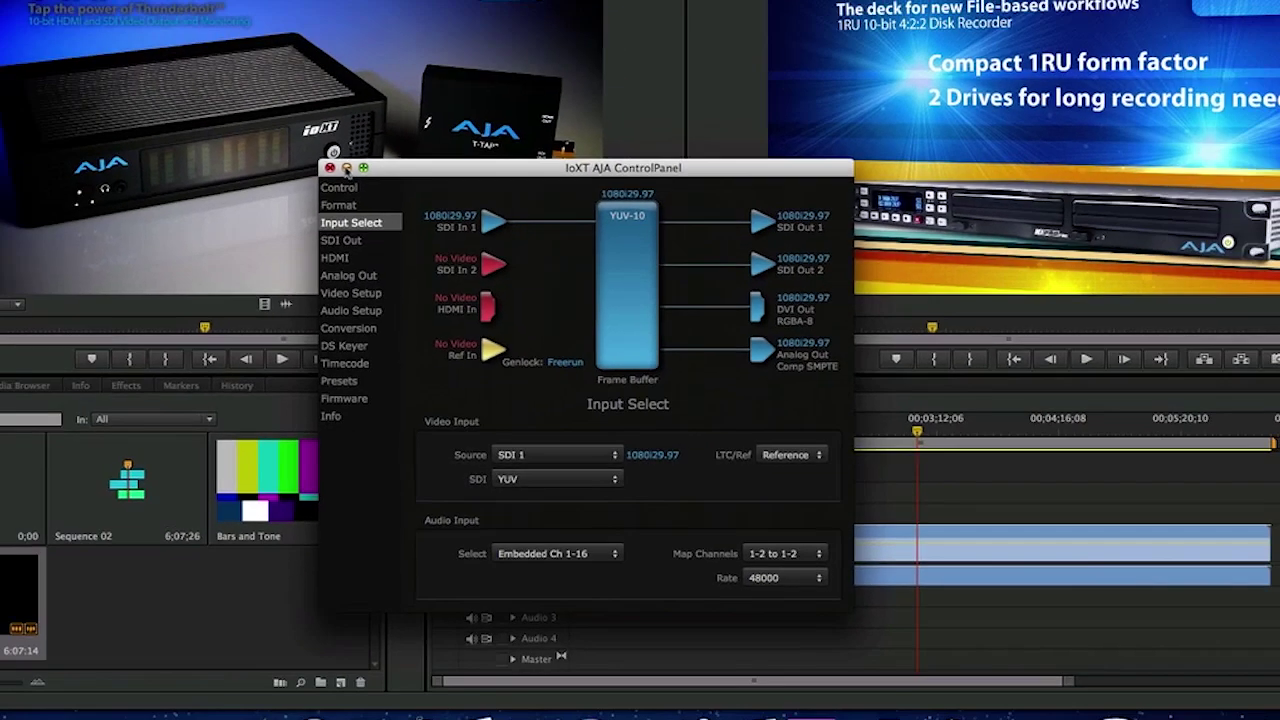
{"action": "key", "text": "super+m"}
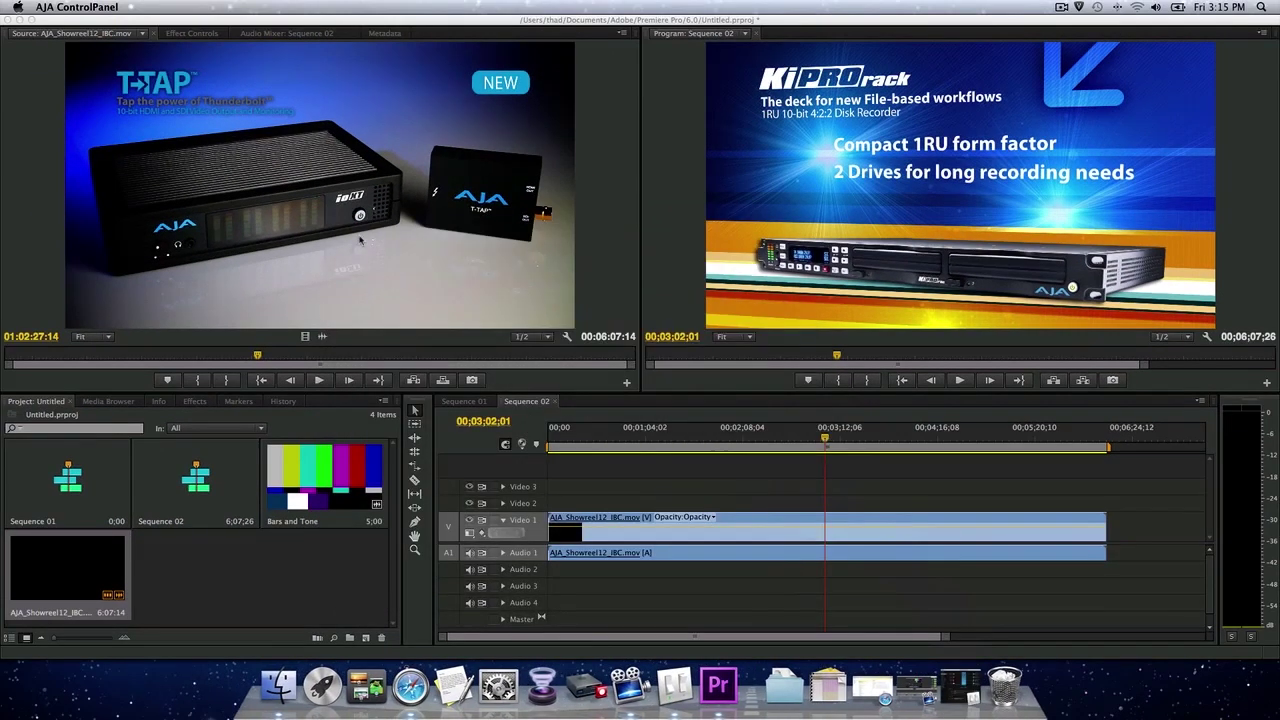
Bring Premiere Pro forward and open the File > Capture window
{"action": "left_click", "coordinate": [55, 62]}
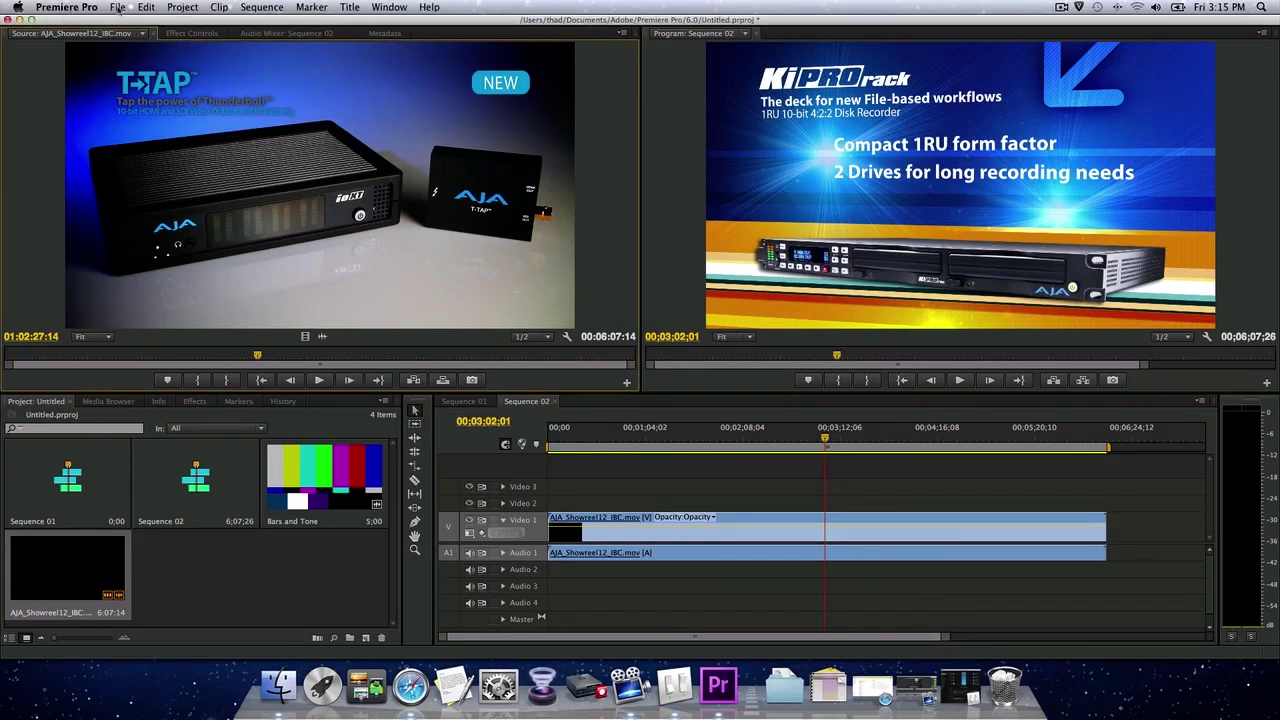
{"action": "left_click", "coordinate": [118, 8]}
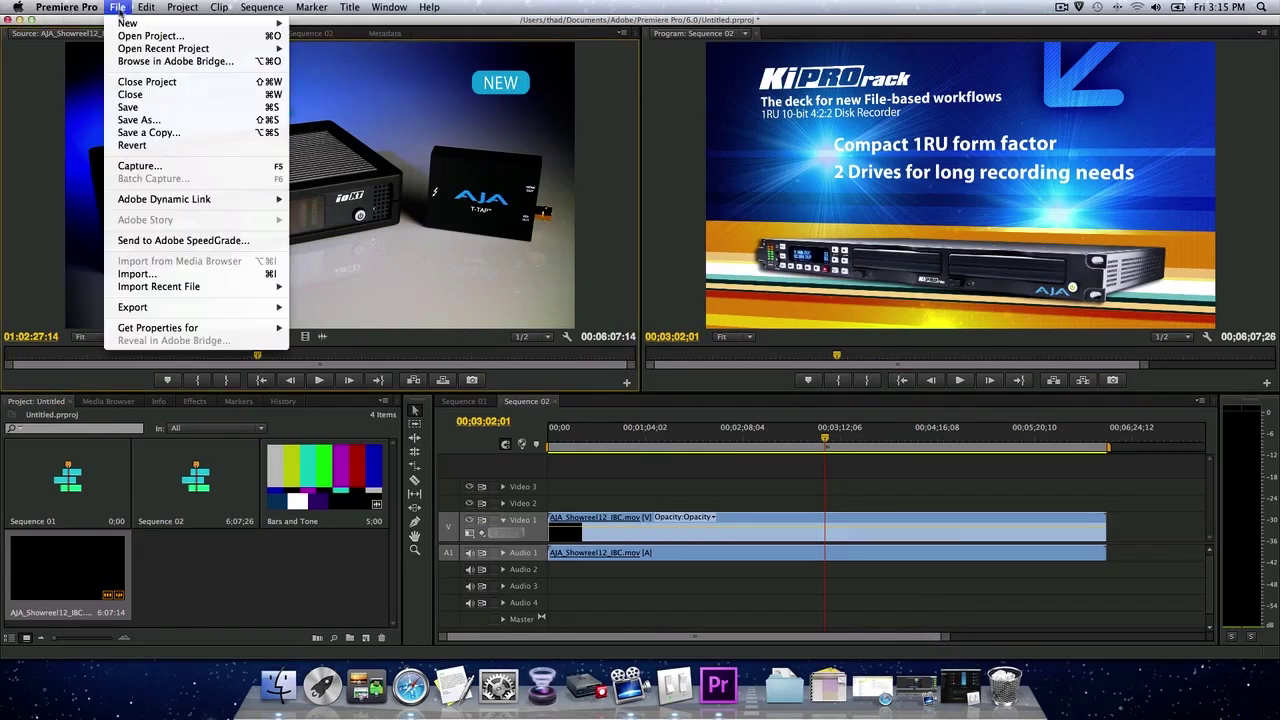
{"action": "left_click", "coordinate": [149, 167]}
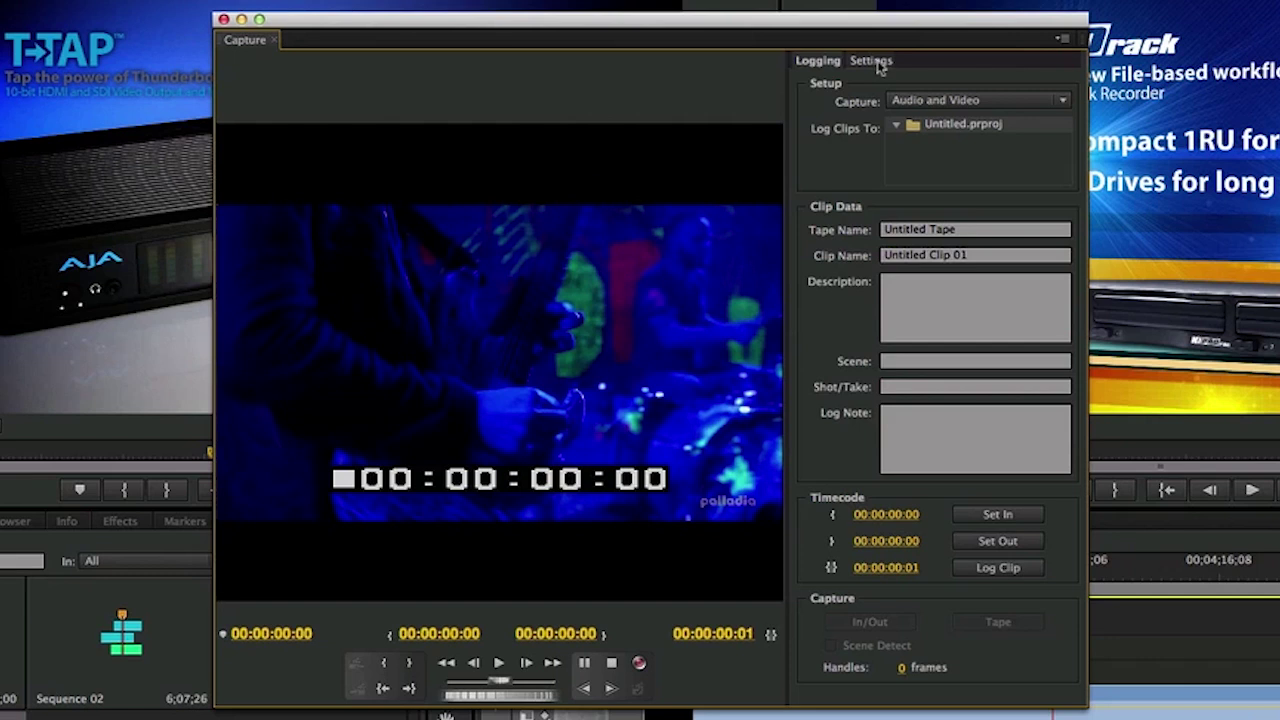
In the Capture Settings tab, edit the capture format and keep AJA Mov Capture
{"action": "left_click", "coordinate": [879, 62]}
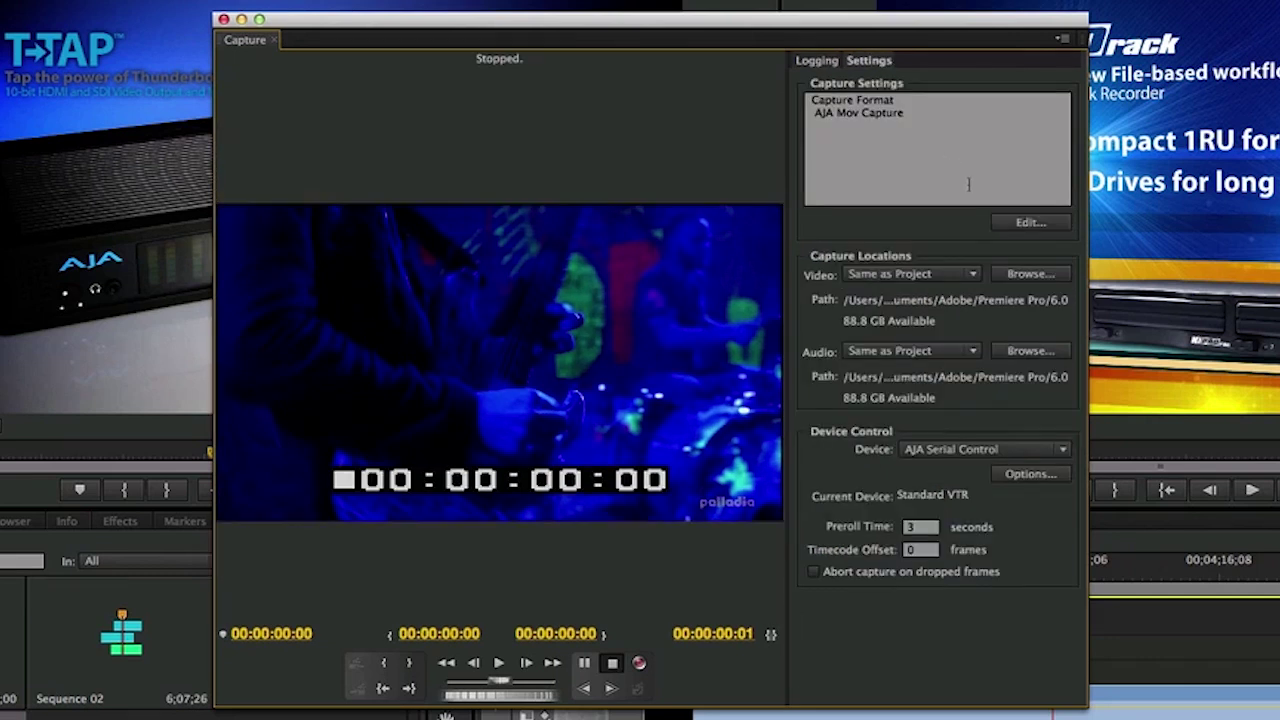
{"action": "left_click", "coordinate": [1029, 226]}
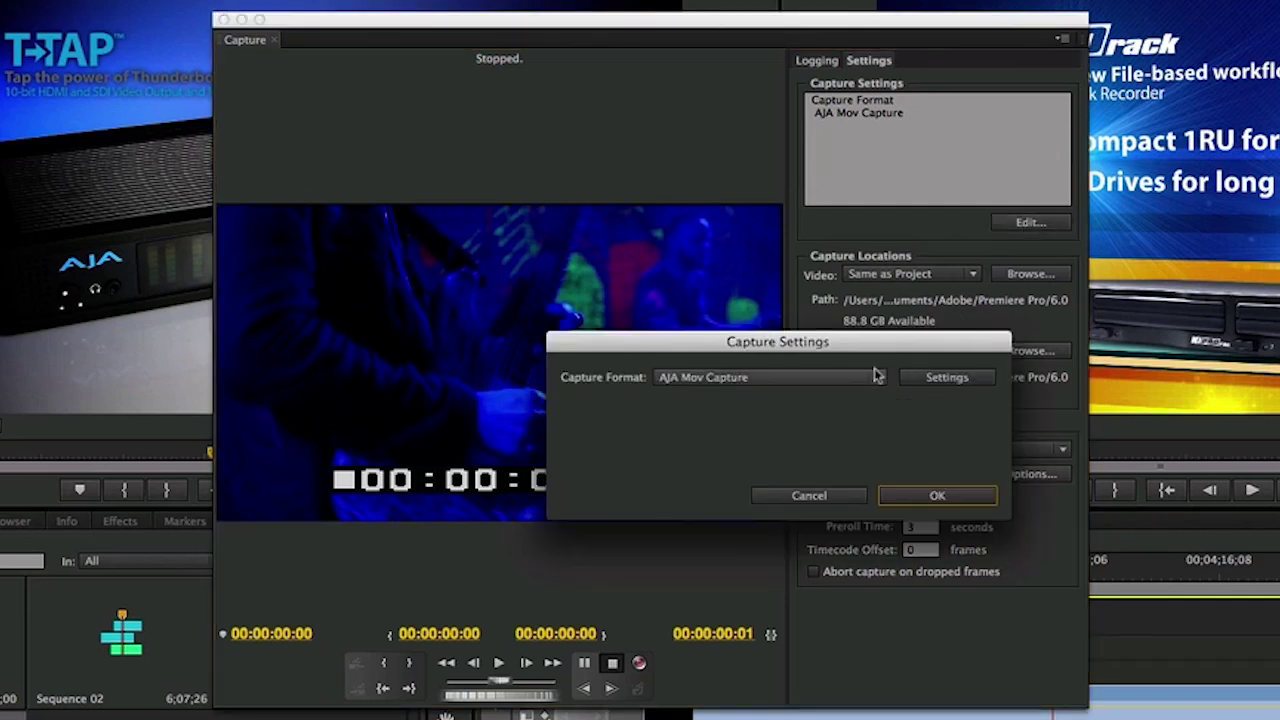
{"action": "left_click", "coordinate": [875, 380]}
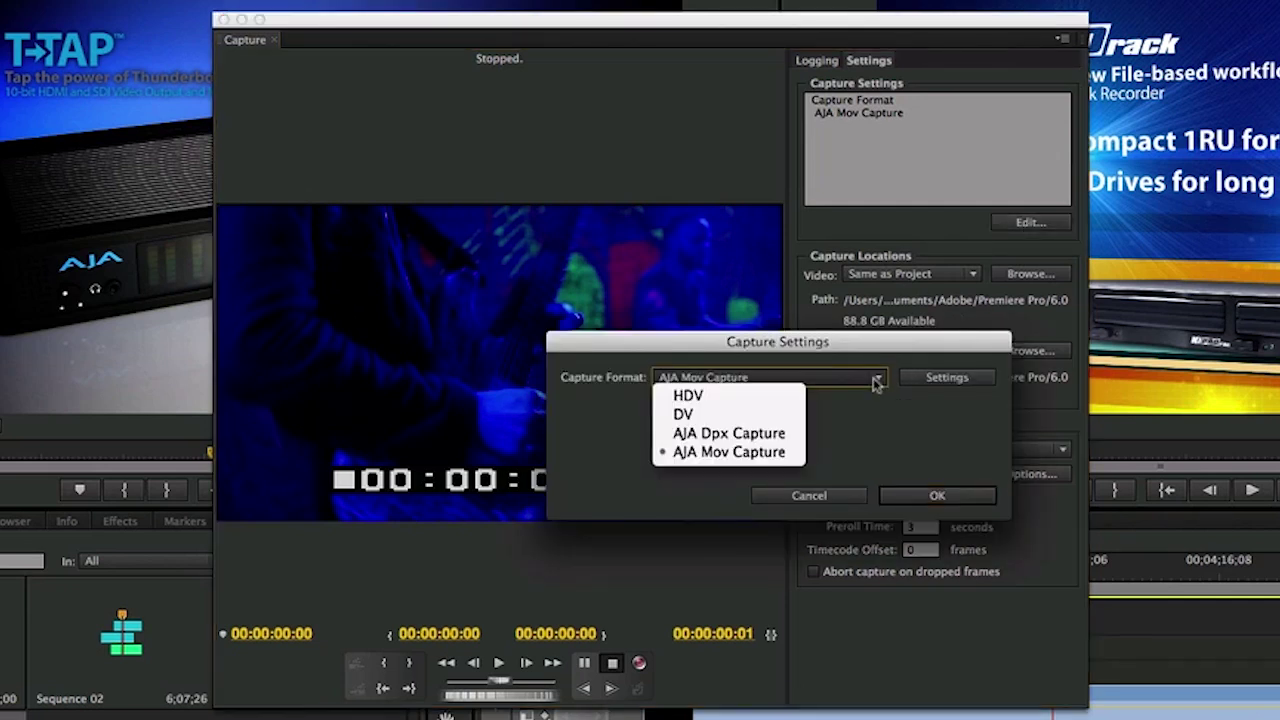
{"action": "left_click", "coordinate": [778, 455]}
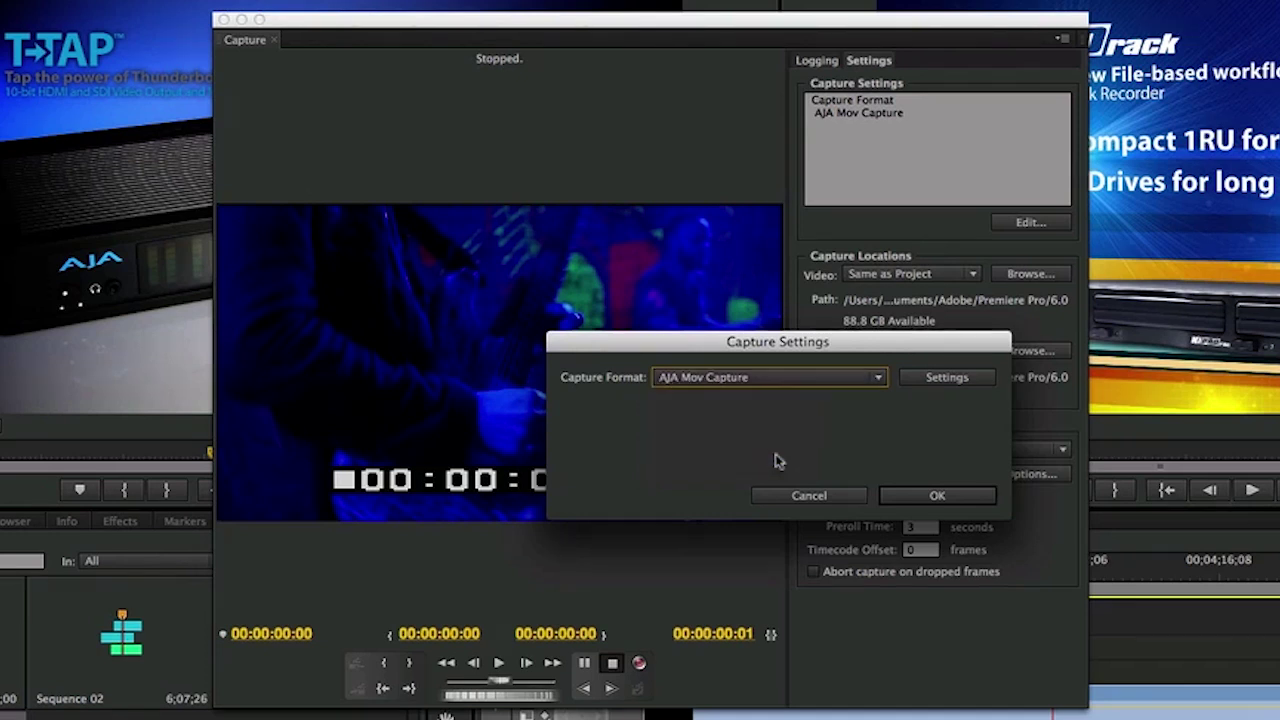
Keep AVID DNxHD 1080i video and 24 bit LE PCM audio in the AJA options, then confirm
{"action": "left_click", "coordinate": [956, 384]}
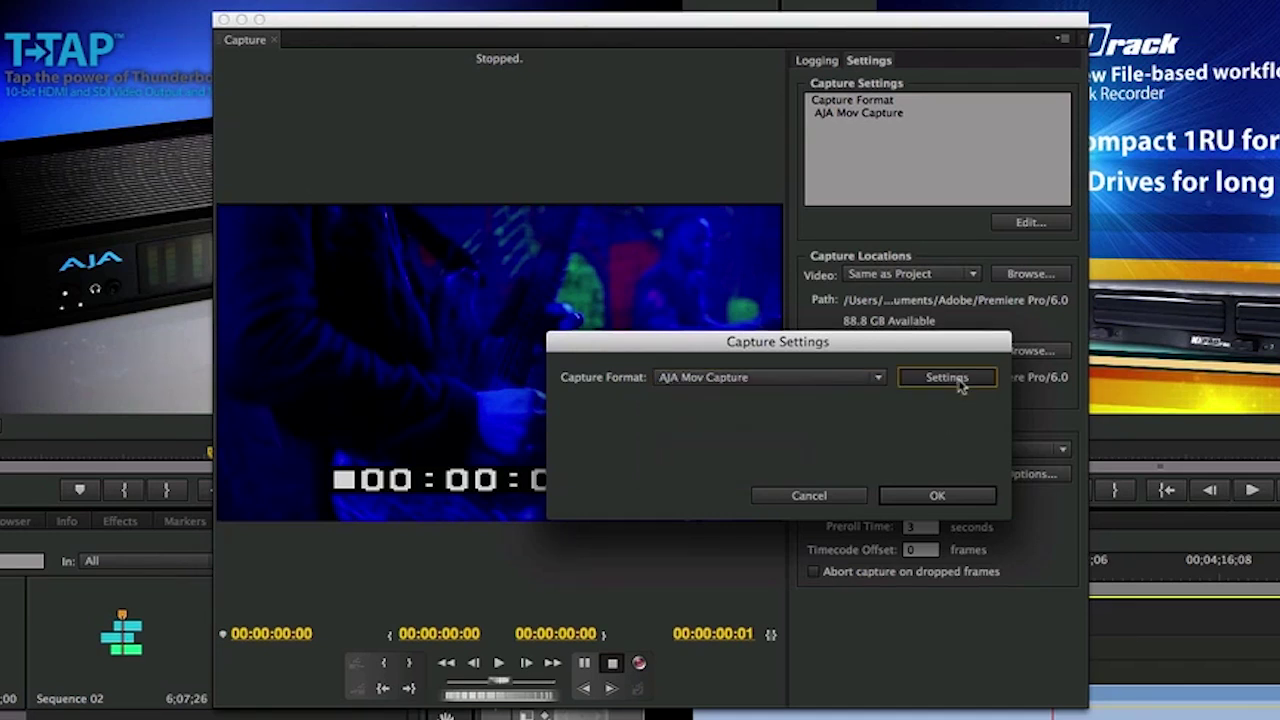
{"action": "left_click", "coordinate": [925, 476]}
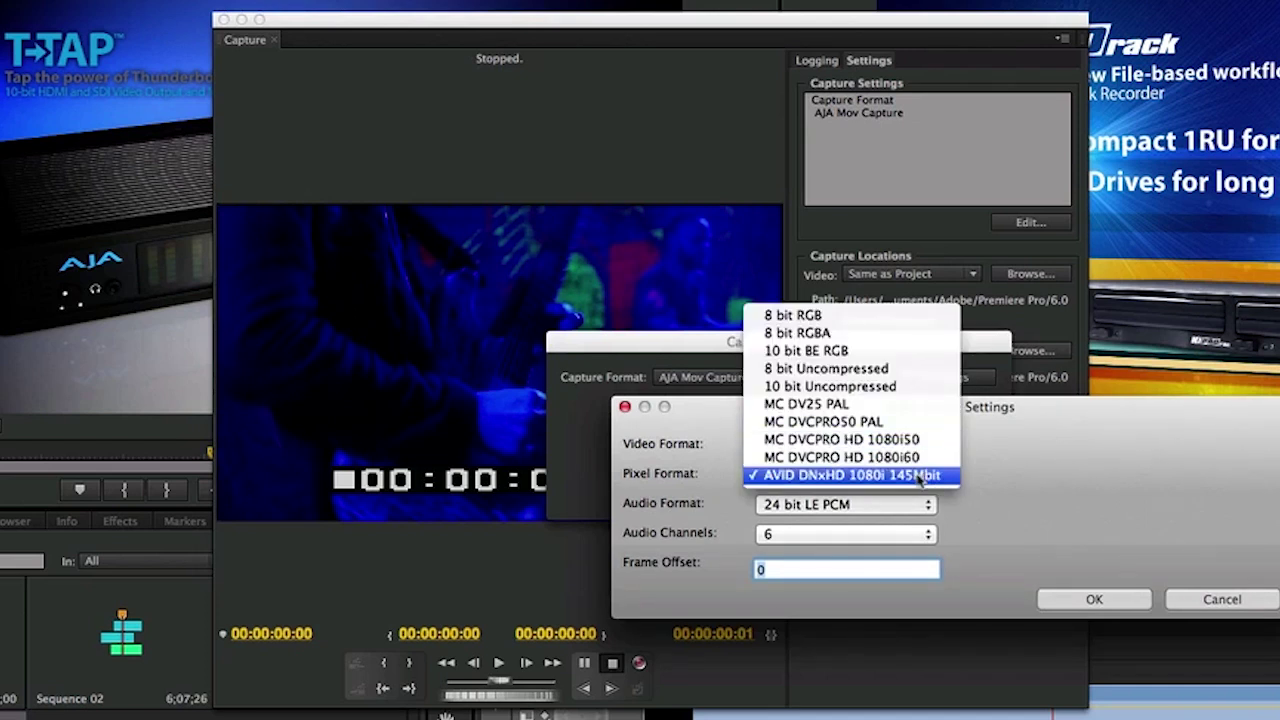
{"action": "left_click", "coordinate": [920, 478]}
{"action": "left_click", "coordinate": [928, 505]}
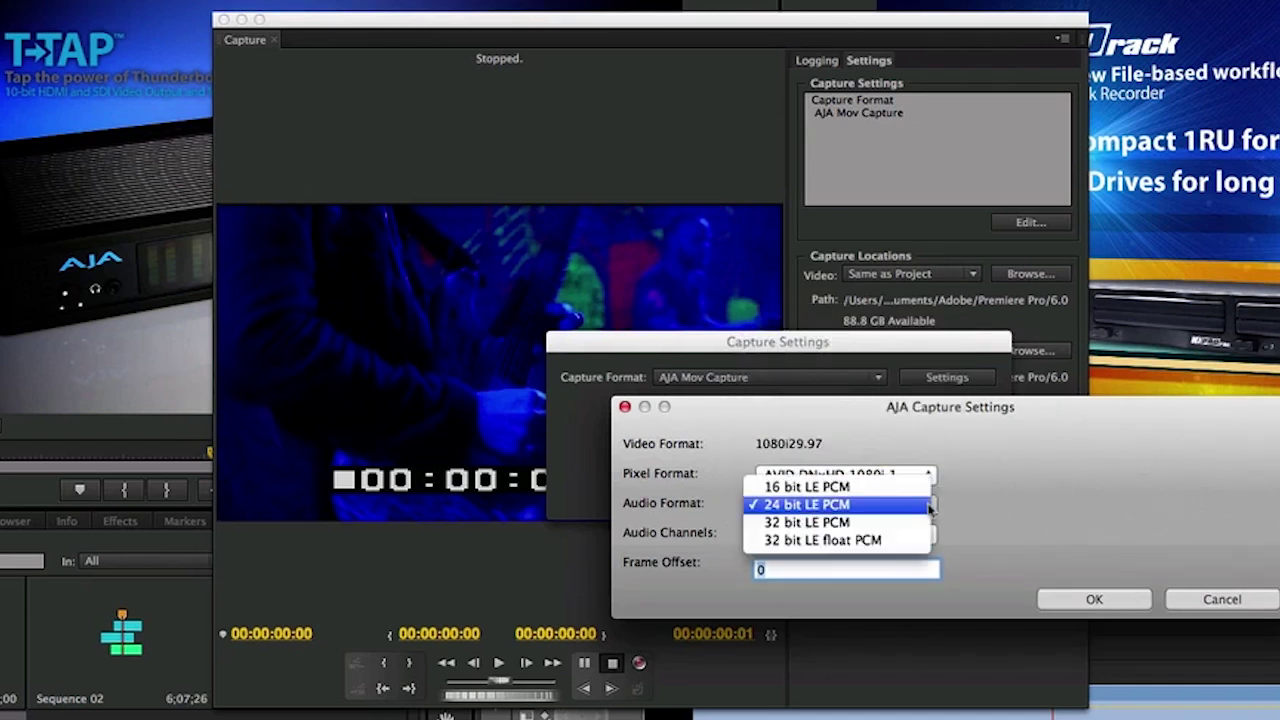
{"action": "left_click", "coordinate": [908, 507]}
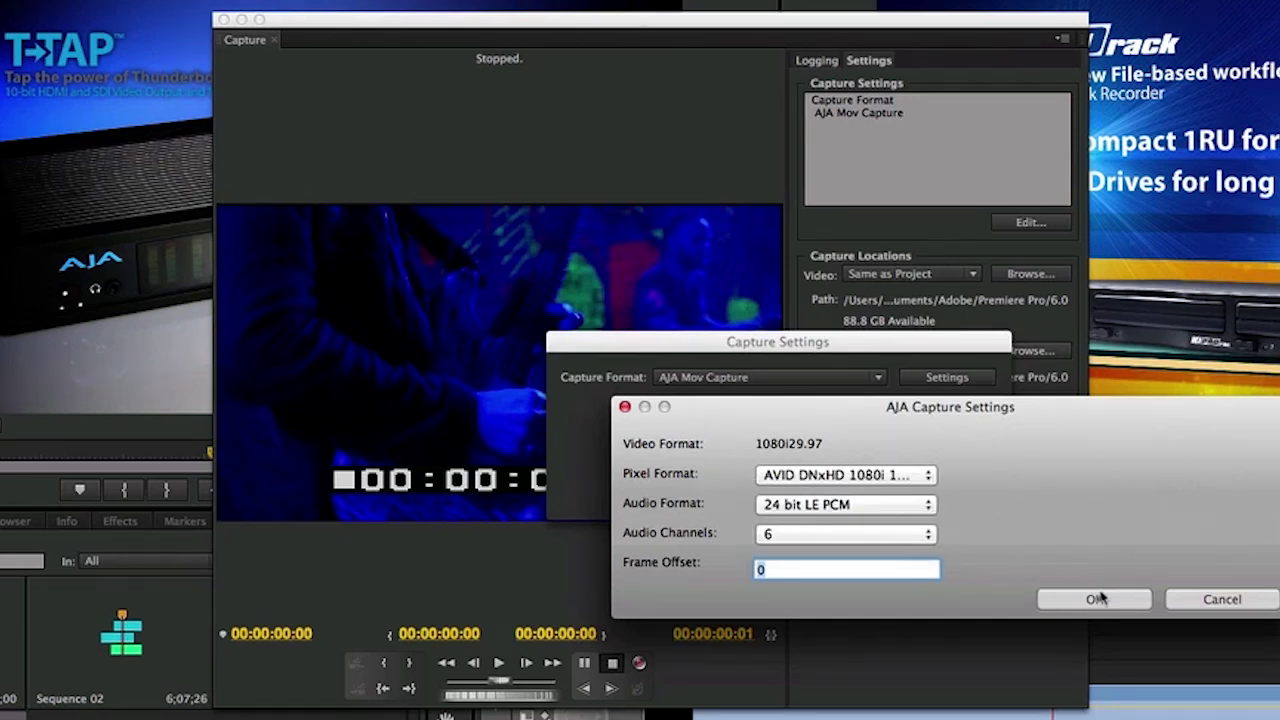
{"action": "left_click", "coordinate": [1097, 598]}
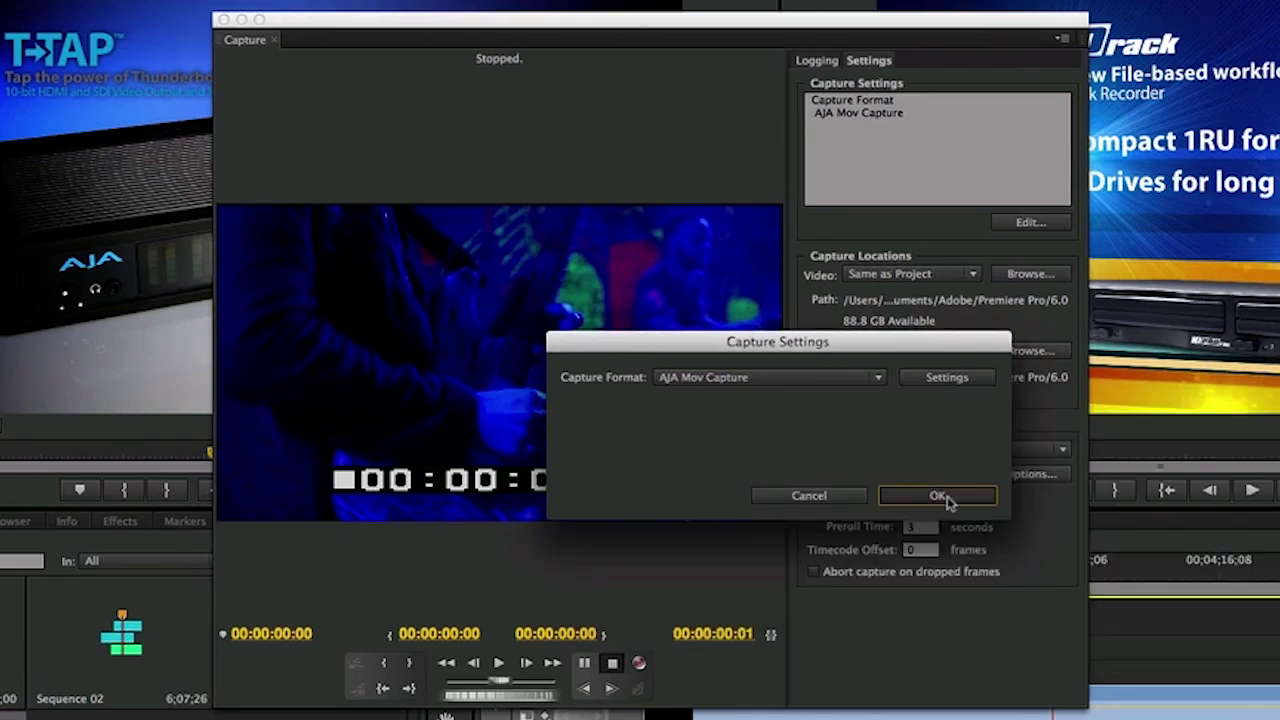
{"action": "left_click", "coordinate": [940, 497]}
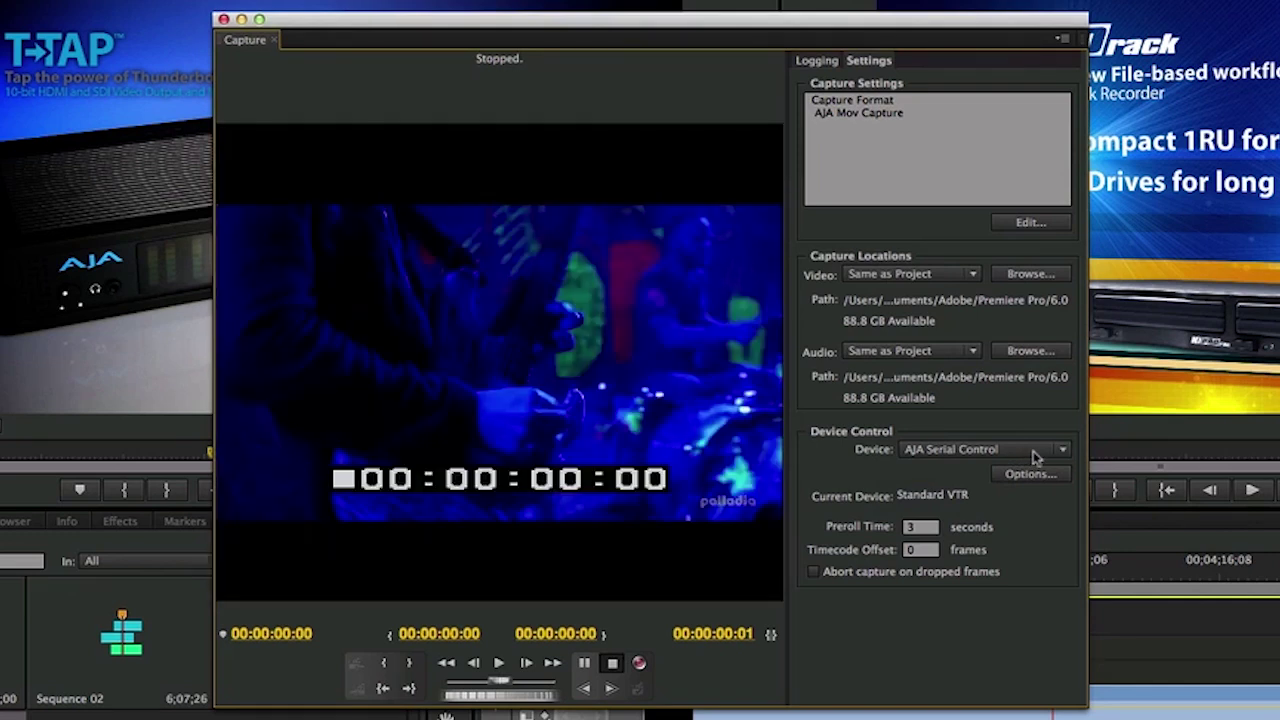
Choose AJA Serial Control as the capture device control, then return to the Logging fields
{"action": "left_click", "coordinate": [1033, 451]}
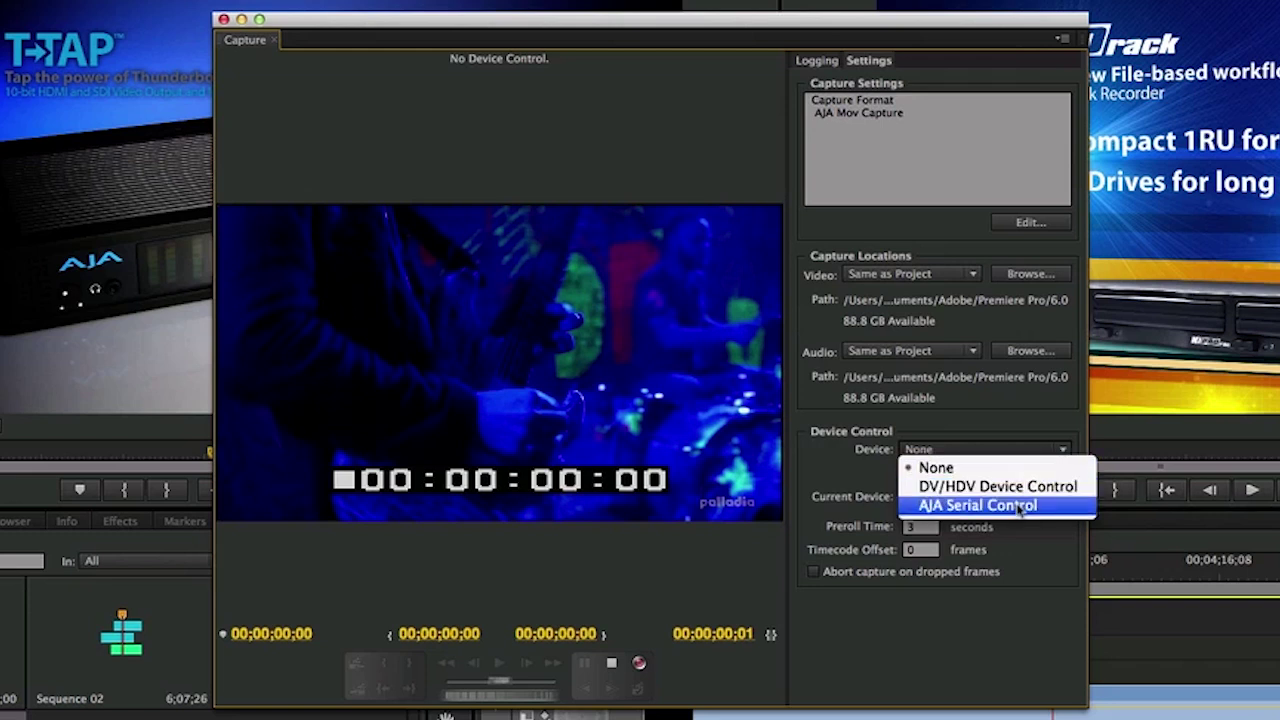
{"action": "left_click", "coordinate": [1020, 505]}
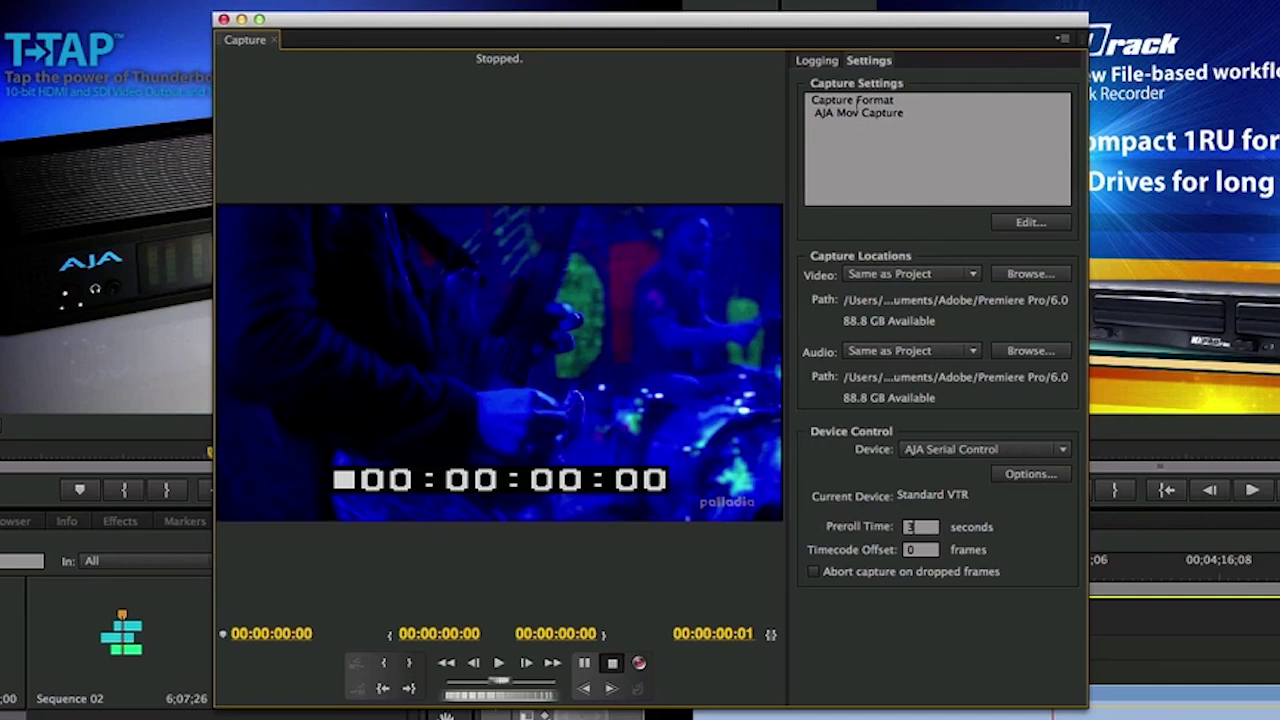
{"action": "left_click", "coordinate": [826, 62]}
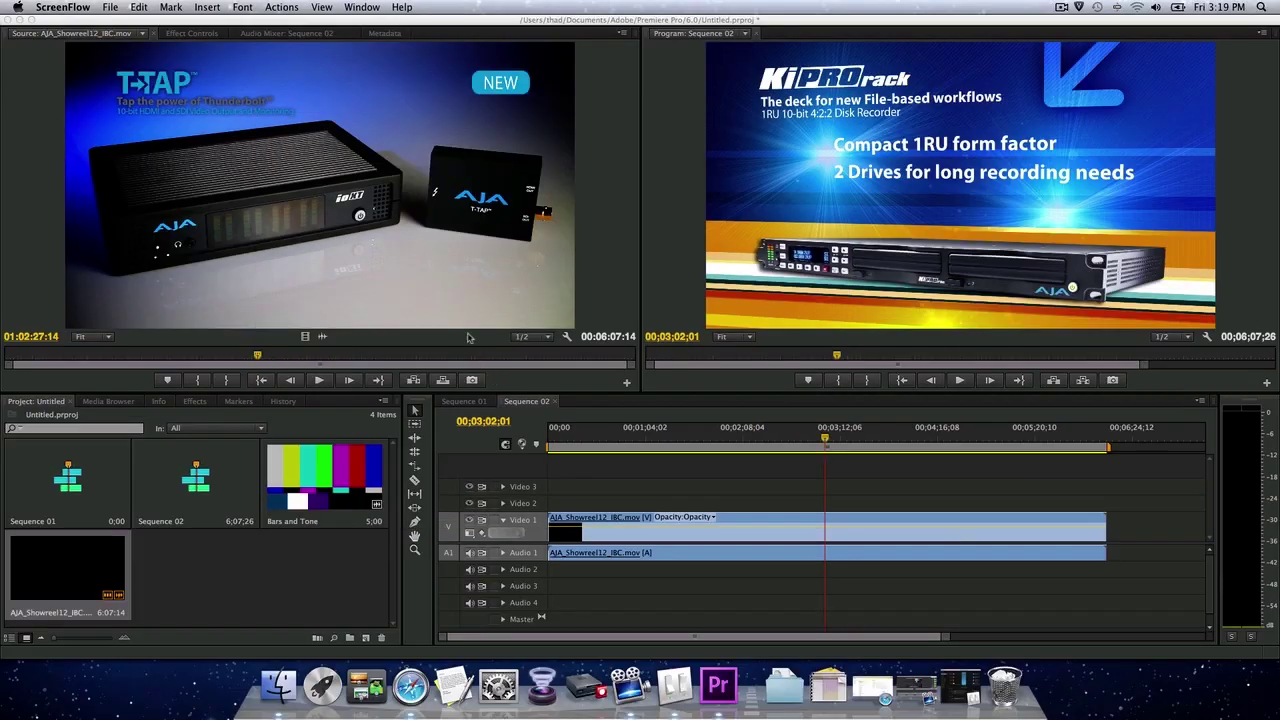
In Device Control preferences, select AJA Serial Control with 3-second preroll and 0-frame offset
{"action": "left_click", "coordinate": [88, 17]}
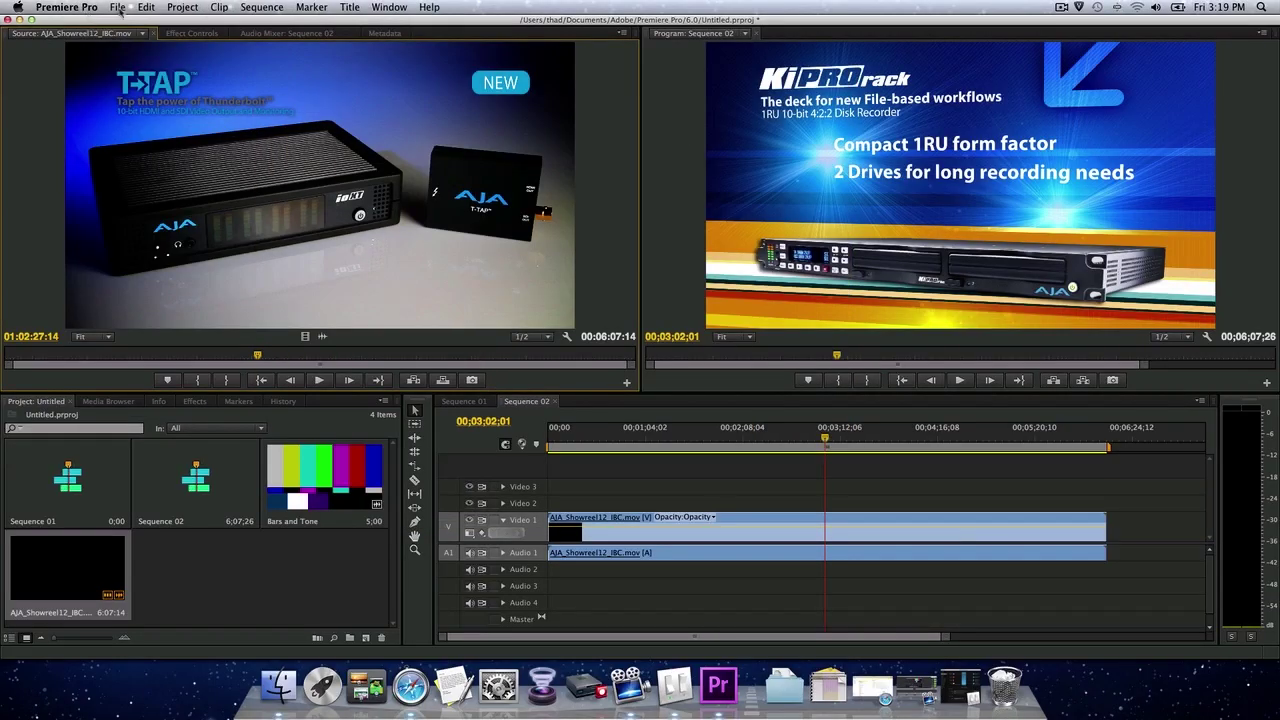
{"action": "left_click", "coordinate": [88, 8]}
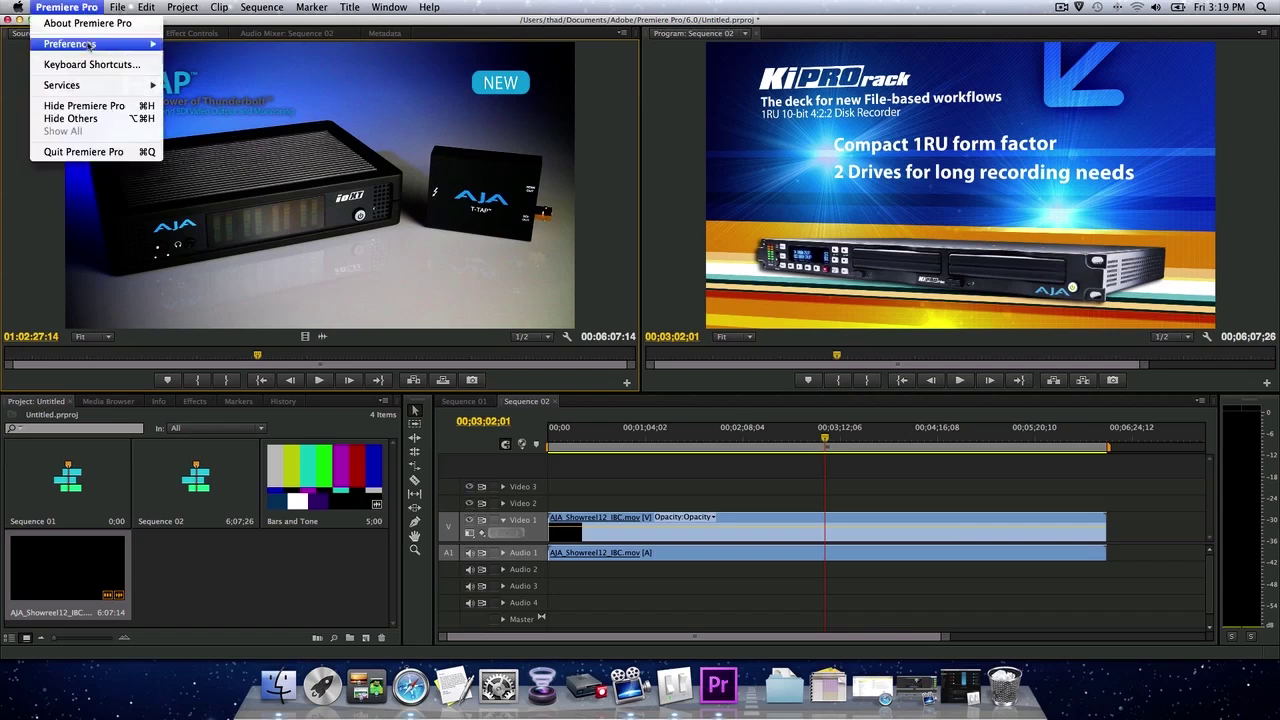
{"action": "mouse_move", "coordinate": [89, 47]}
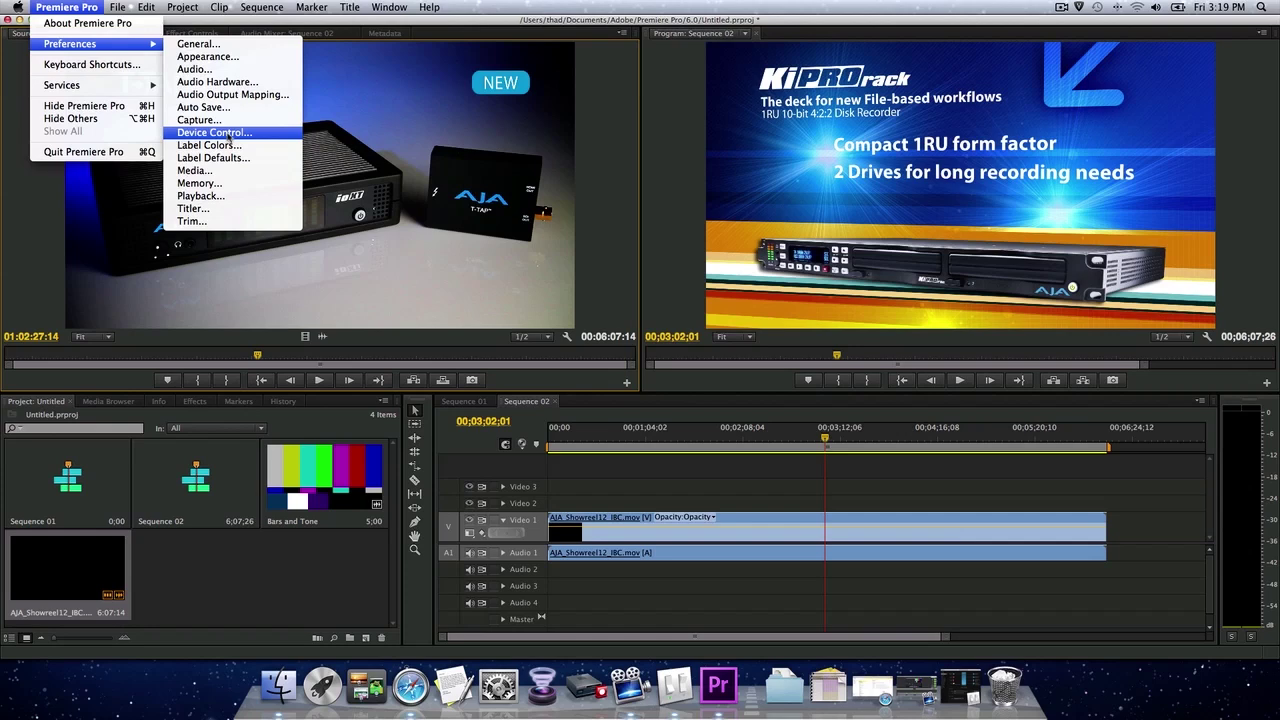
{"action": "left_click", "coordinate": [229, 134]}
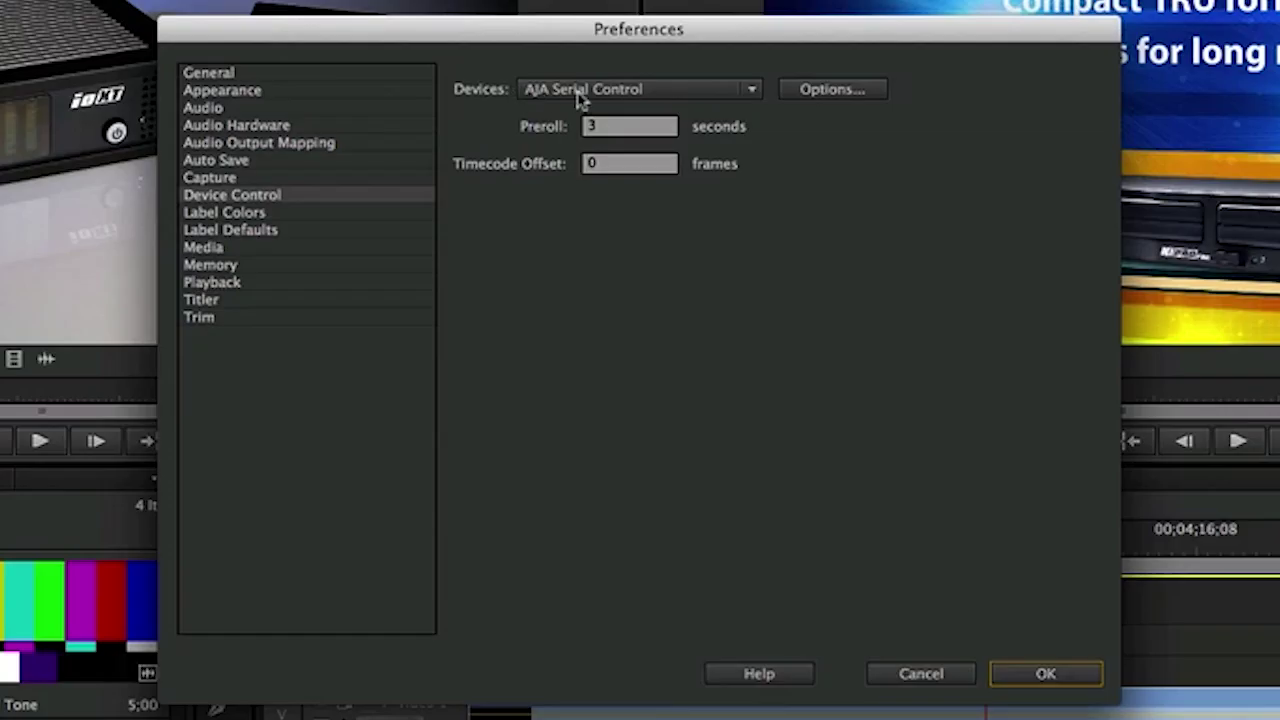
{"action": "left_click", "coordinate": [580, 92]}
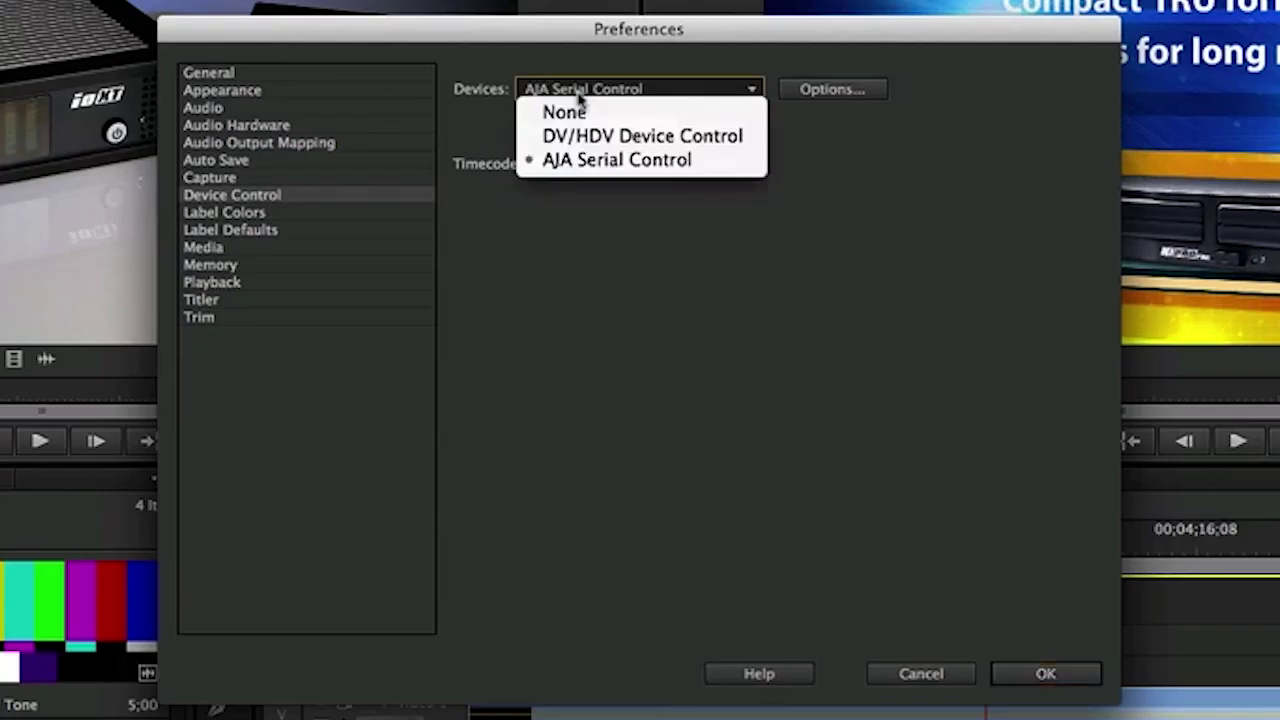
{"action": "left_click", "coordinate": [597, 164]}
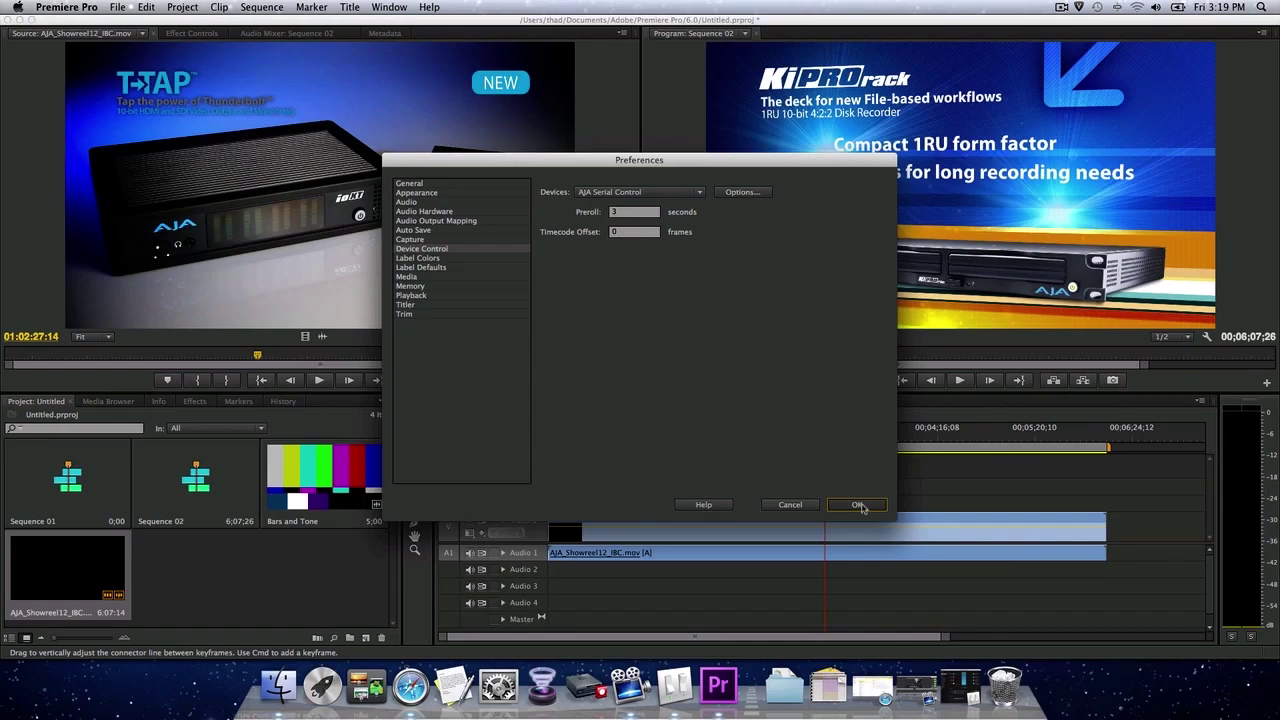
{"action": "left_click", "coordinate": [858, 505]}
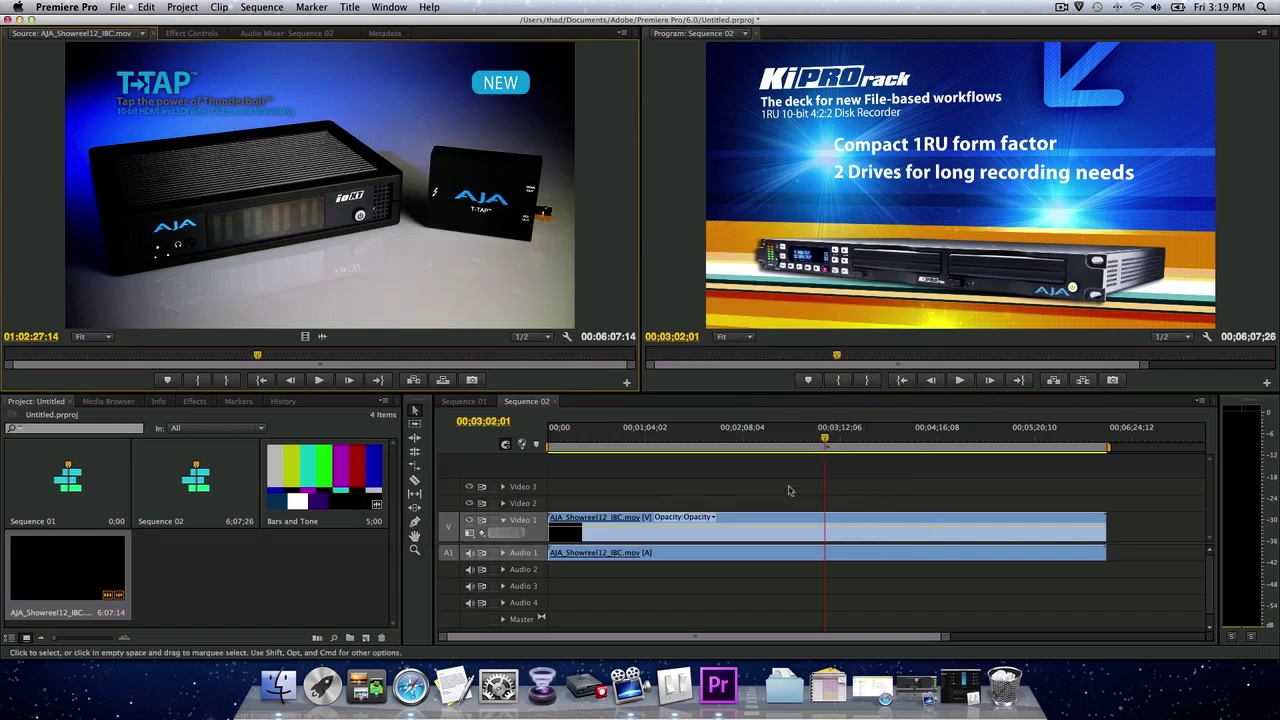
Activate the Sequence 02 timeline, choose Export > Tape, and review the print types
{"action": "left_click", "coordinate": [533, 404]}
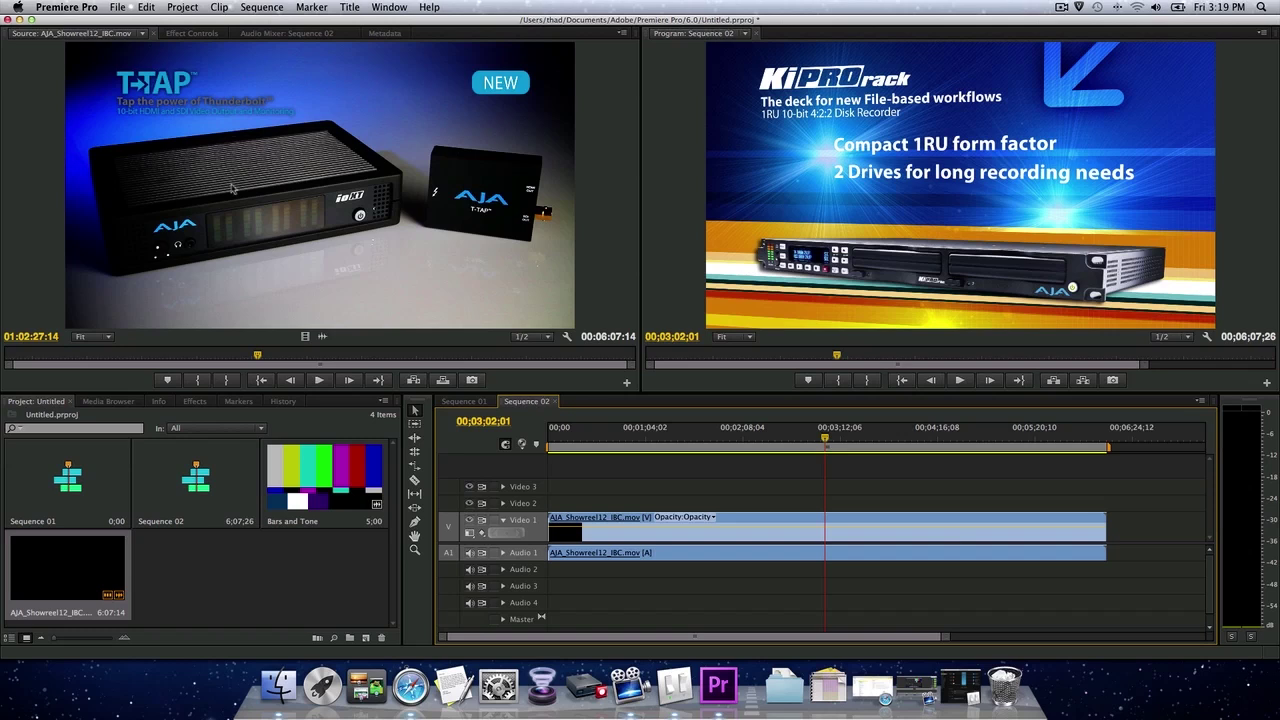
{"action": "left_click", "coordinate": [118, 7]}
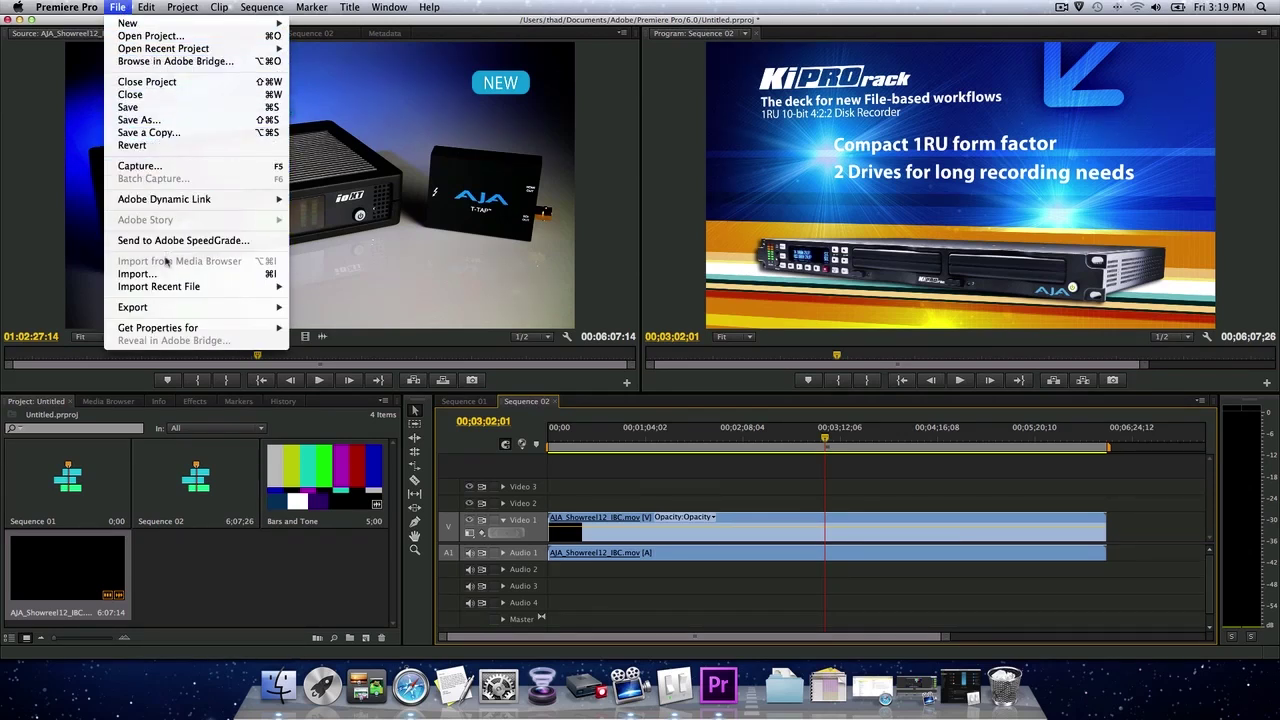
{"action": "mouse_move", "coordinate": [167, 310]}
{"action": "left_click", "coordinate": [330, 332]}
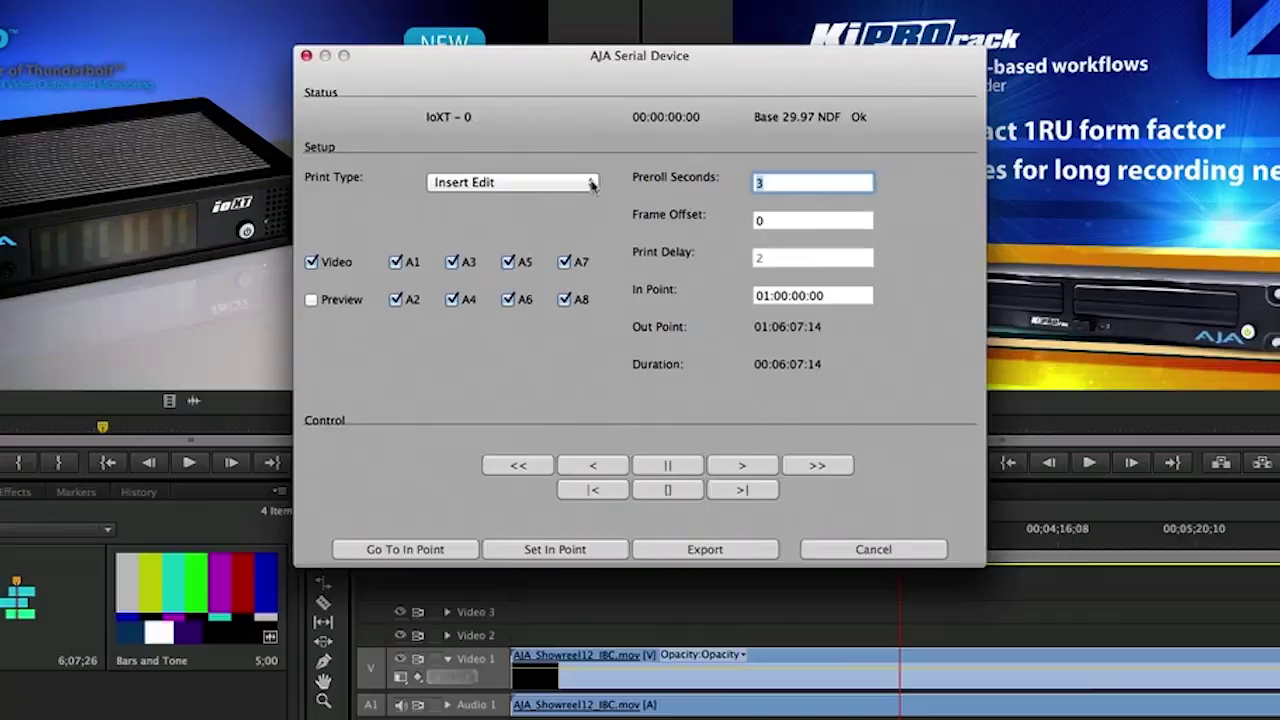
{"action": "left_click", "coordinate": [604, 182]}
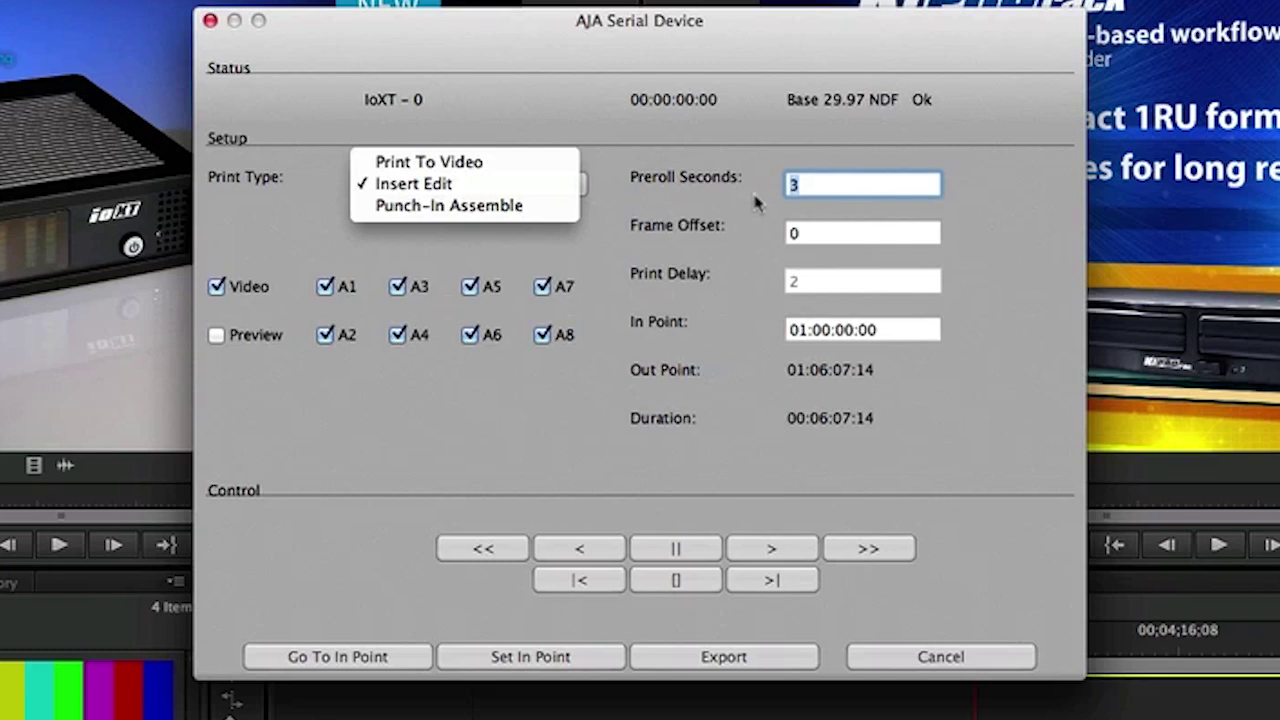
{"action": "left_click", "coordinate": [818, 185]}
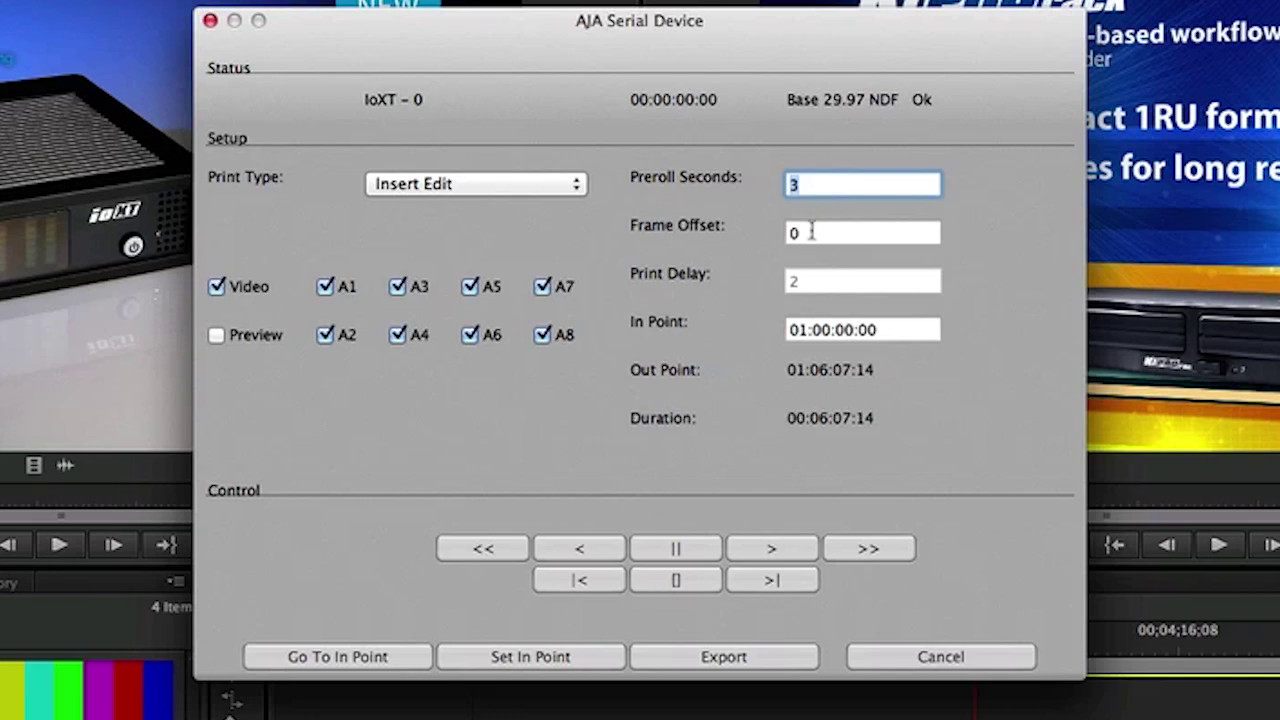
{"action": "left_click", "coordinate": [812, 232]}
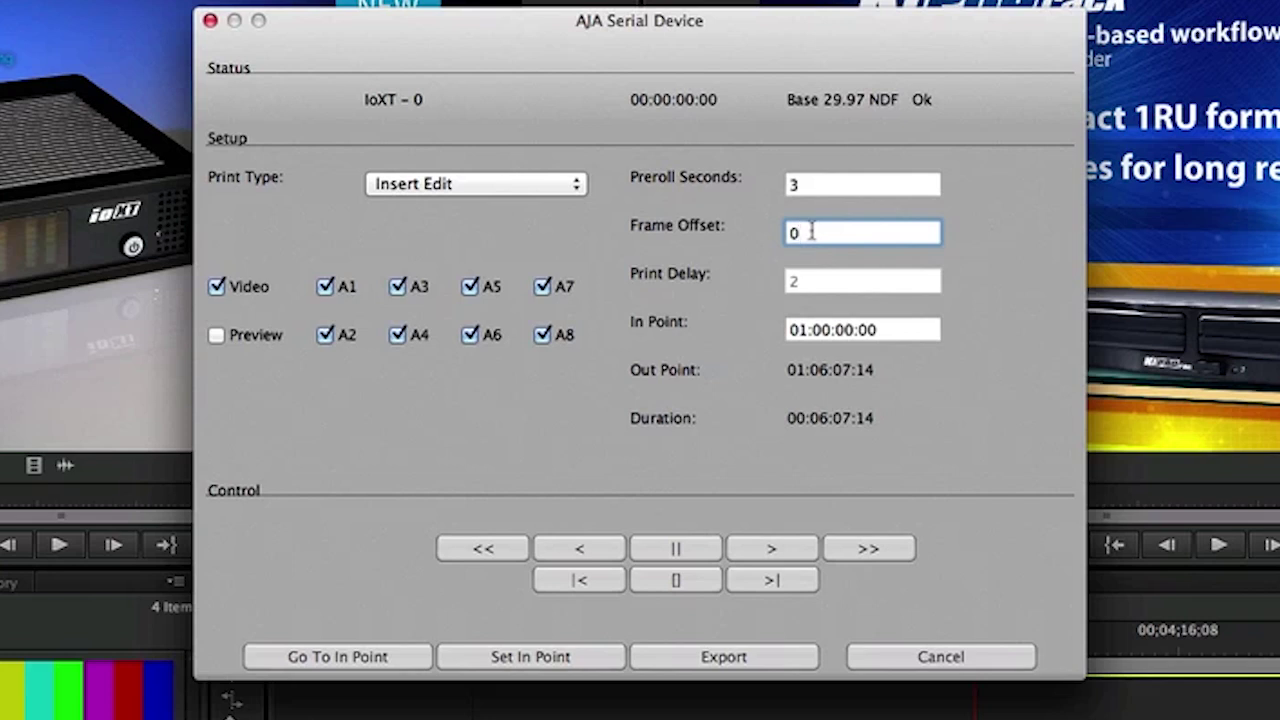
{"action": "left_click", "coordinate": [807, 330]}
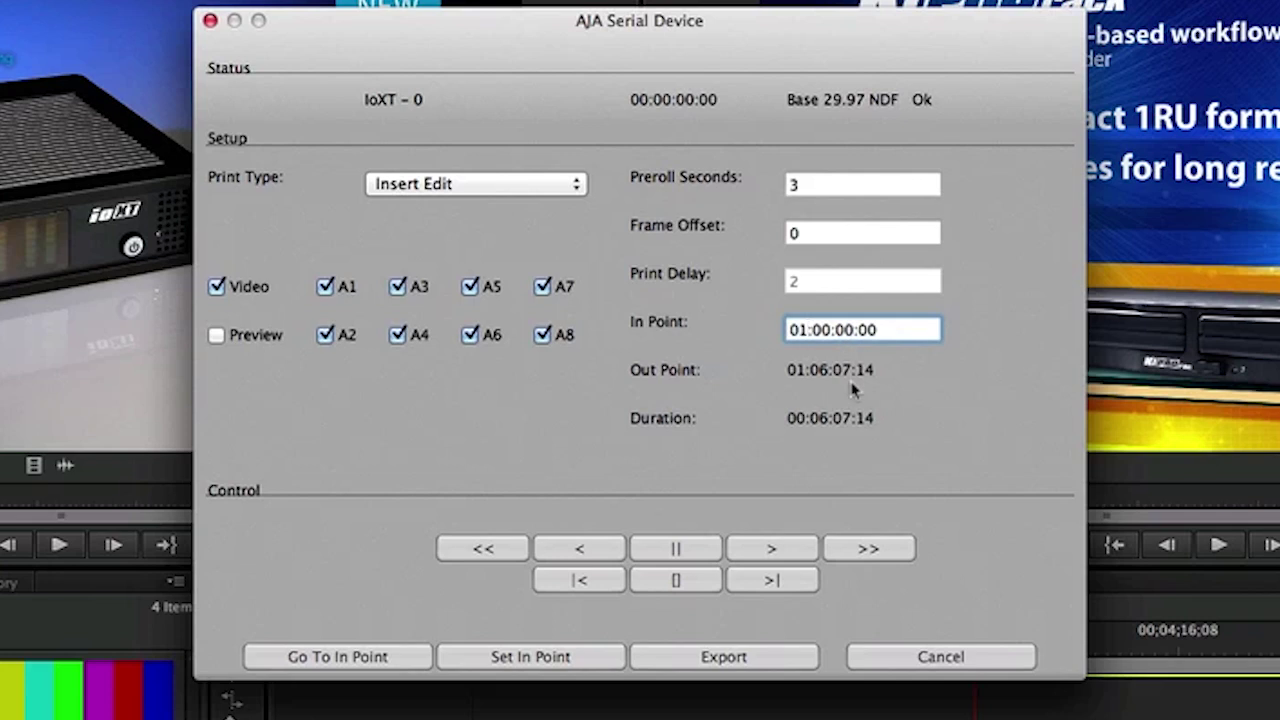
{"action": "left_click", "coordinate": [764, 657]}
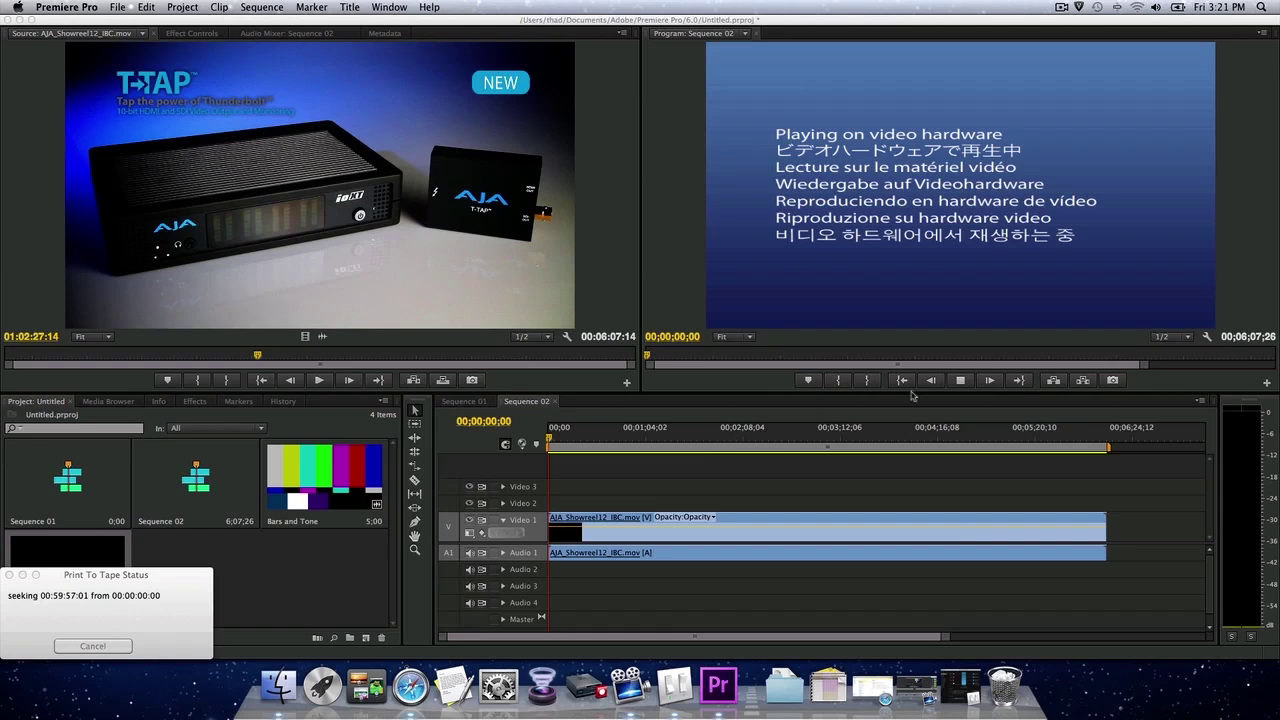